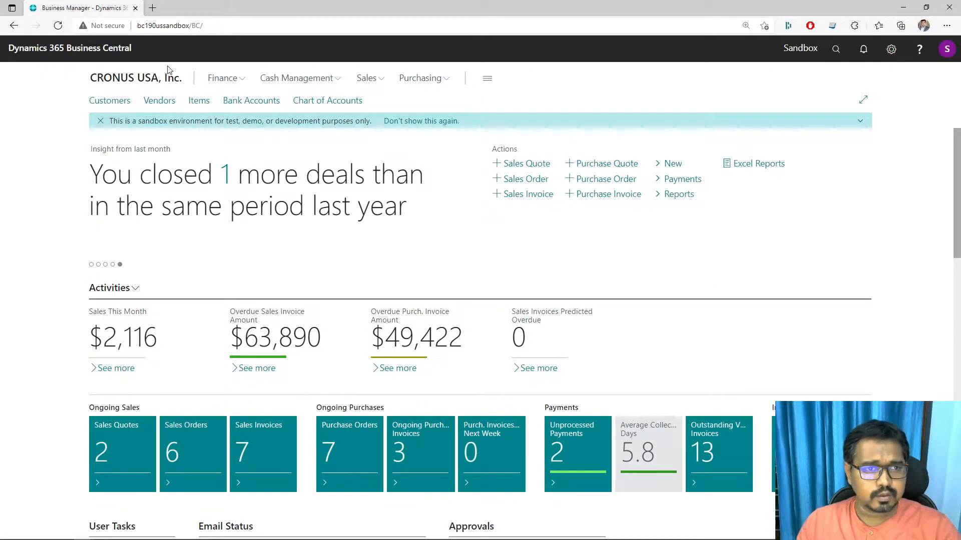
Find the Customer Templates list and open the CUSTOMER COMPANY template.
click(836, 49)
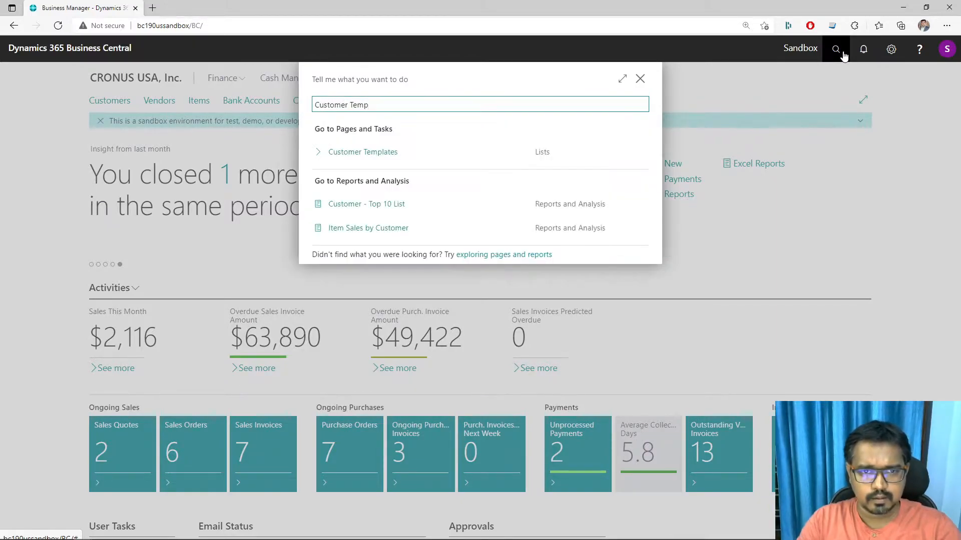
click(368, 154)
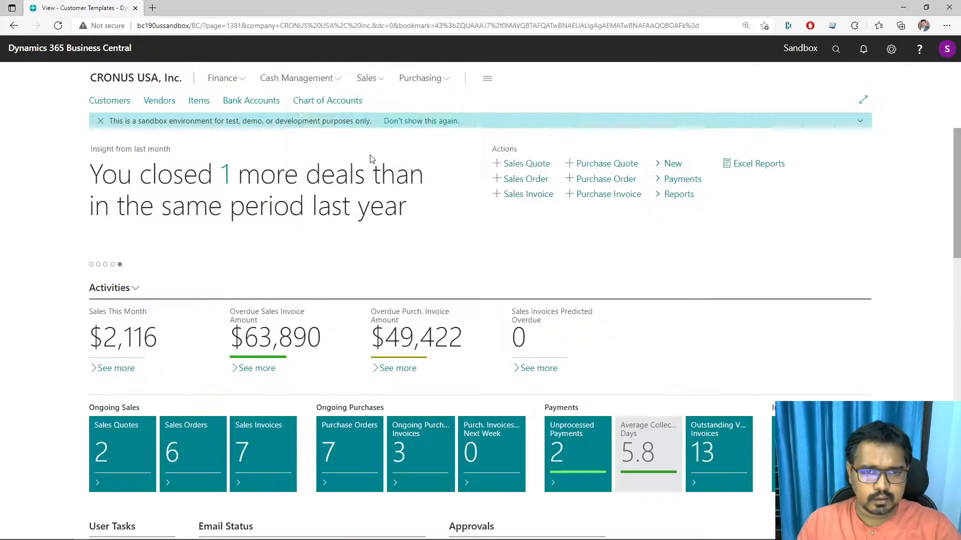
click(700, 79)
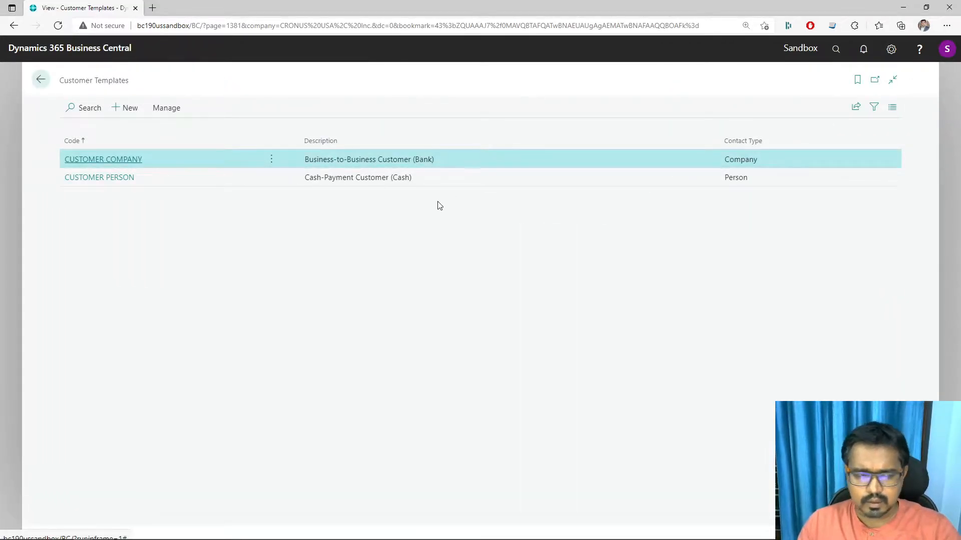
click(76, 159)
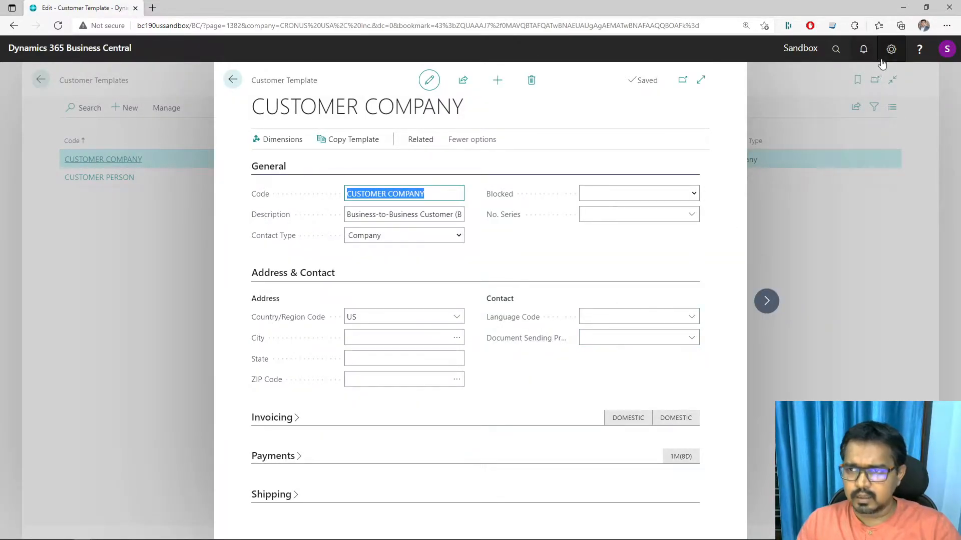
Personalize the Customer Template page by adding the Tax Area Code field below No. Series in the General section.
click(896, 54)
click(885, 79)
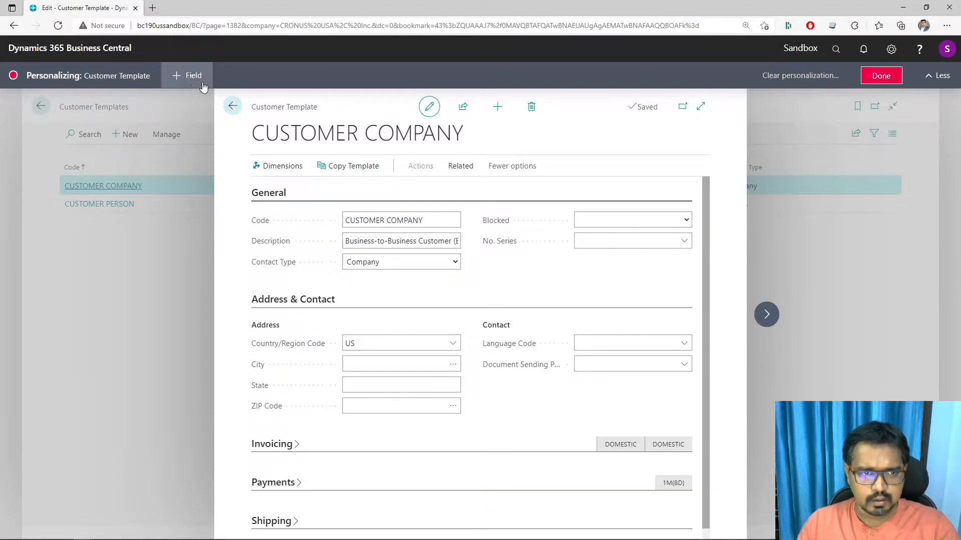
click(188, 75)
scroll(900, 214, down, 3)
scroll(900, 216, down, 3)
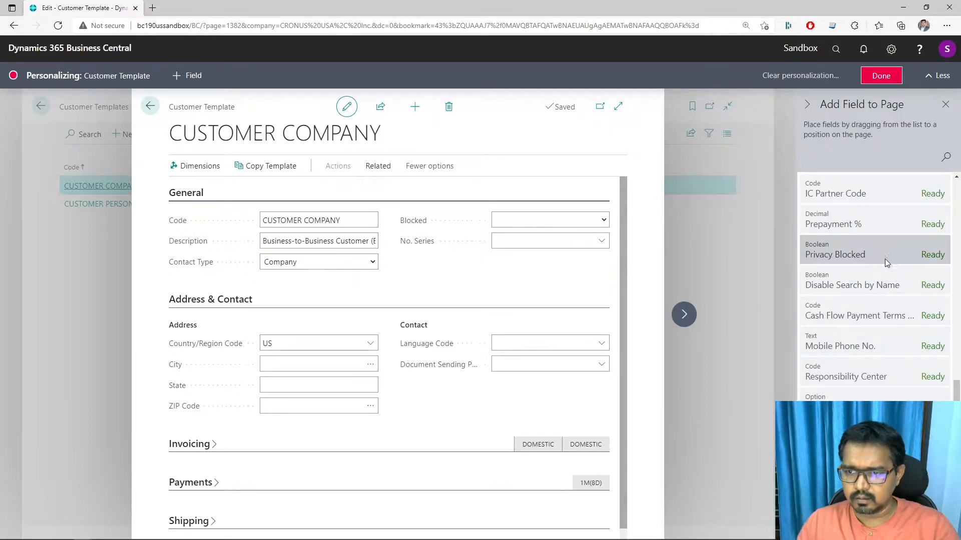
scroll(882, 337, down, 5)
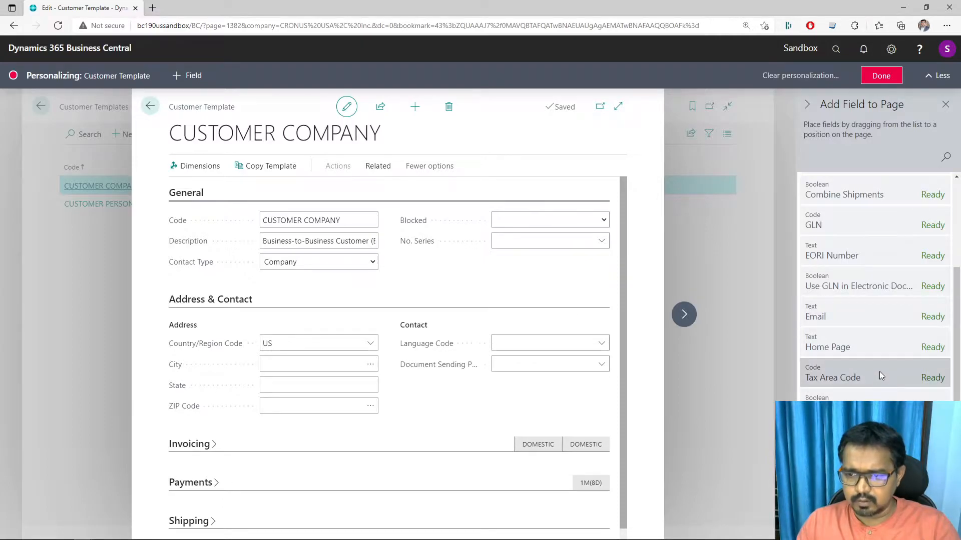
drag(879, 371, 526, 272)
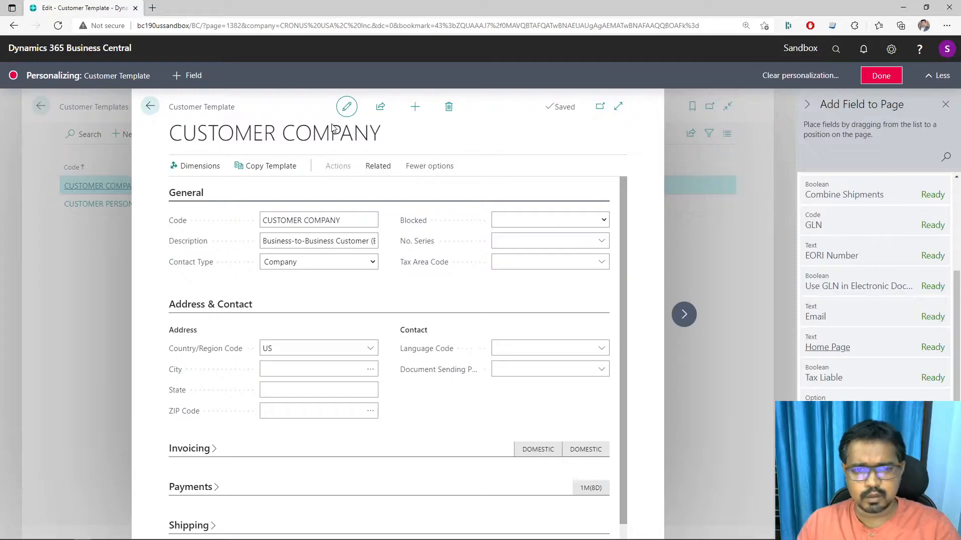
scroll(905, 315, up, 4)
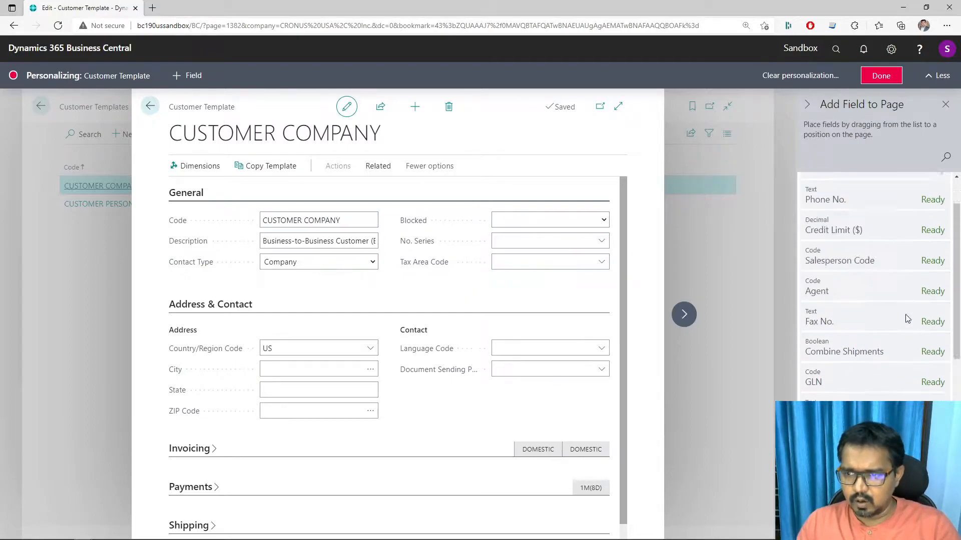
scroll(905, 314, down, 10)
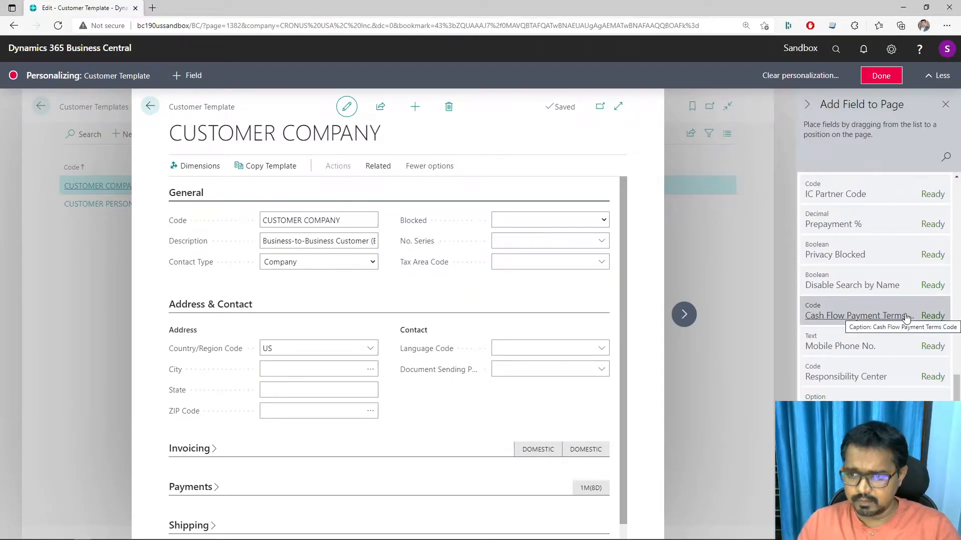
click(882, 76)
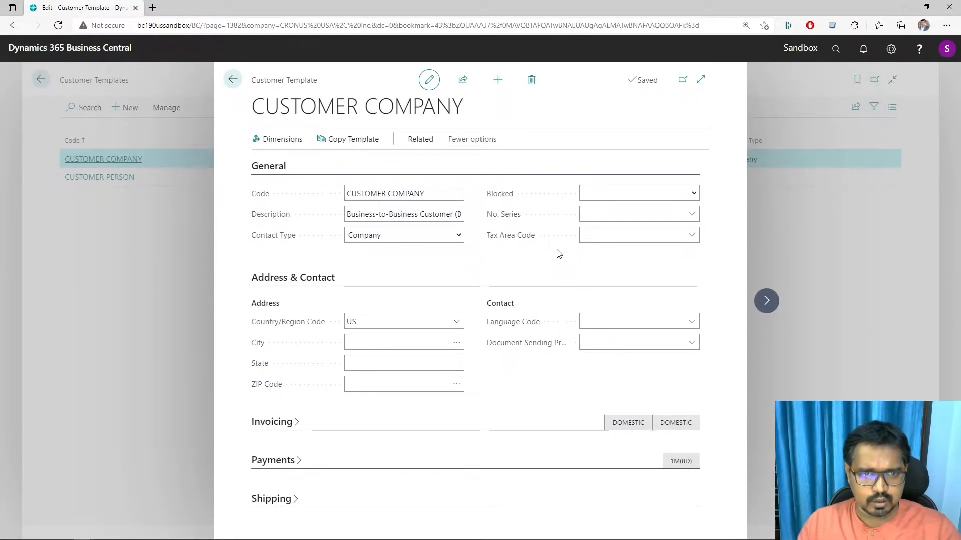
Leave the customer templates and display the Customers list with its details pane hidden.
click(233, 80)
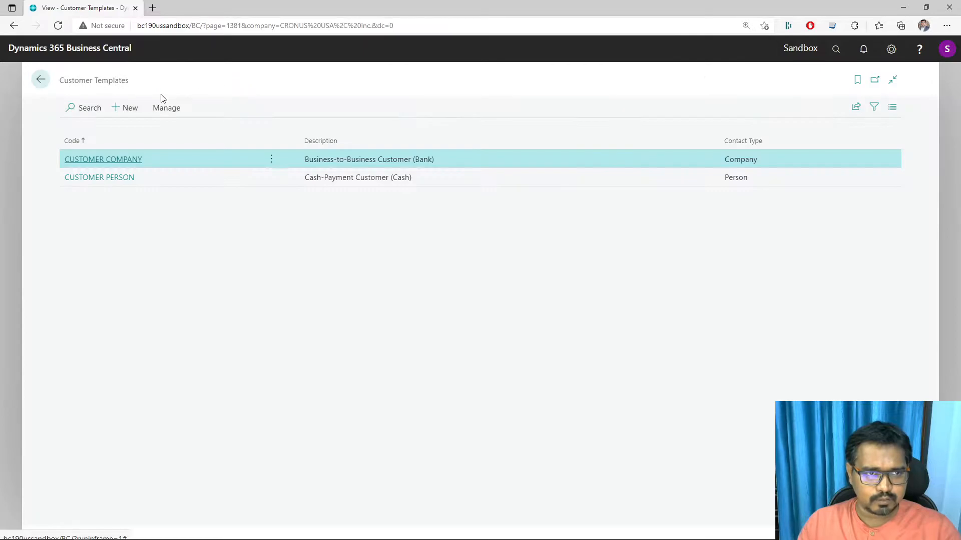
click(40, 79)
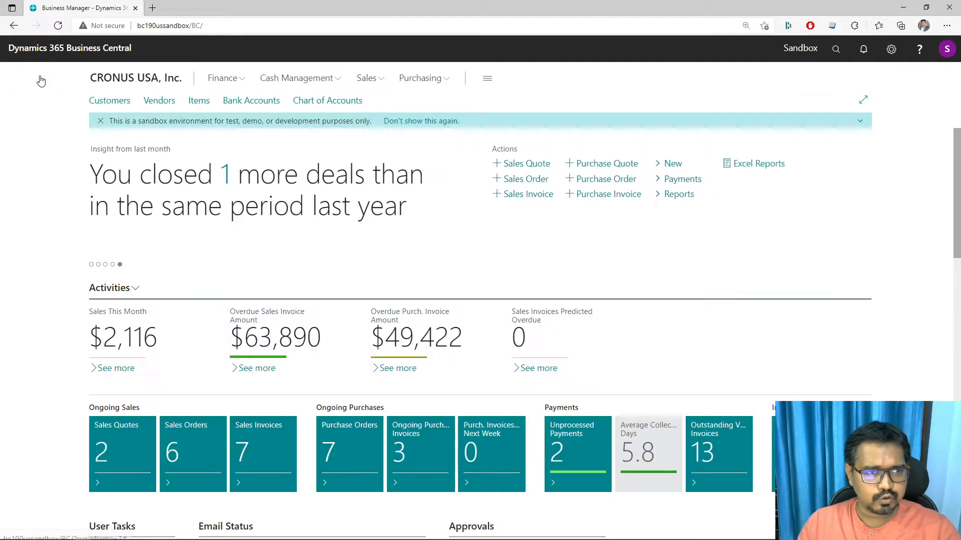
click(113, 100)
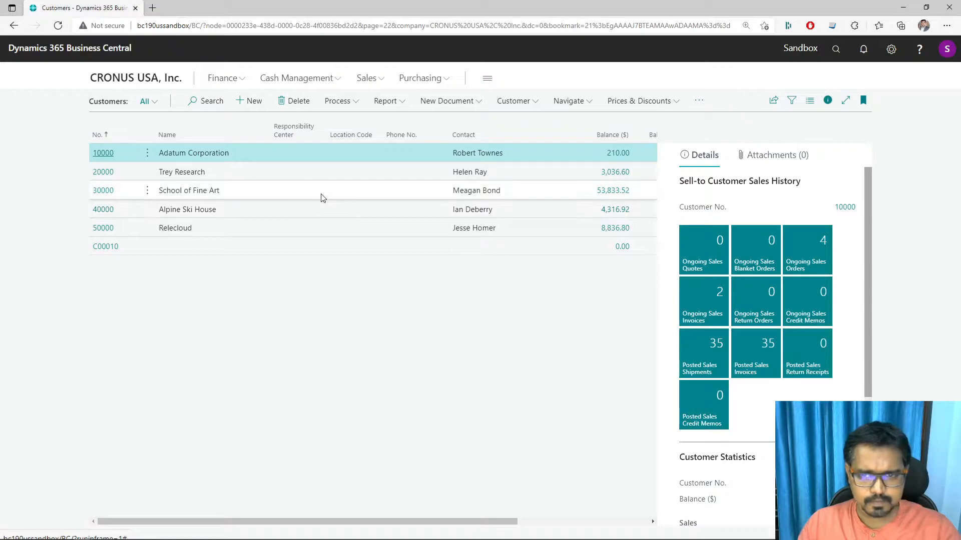
click(828, 102)
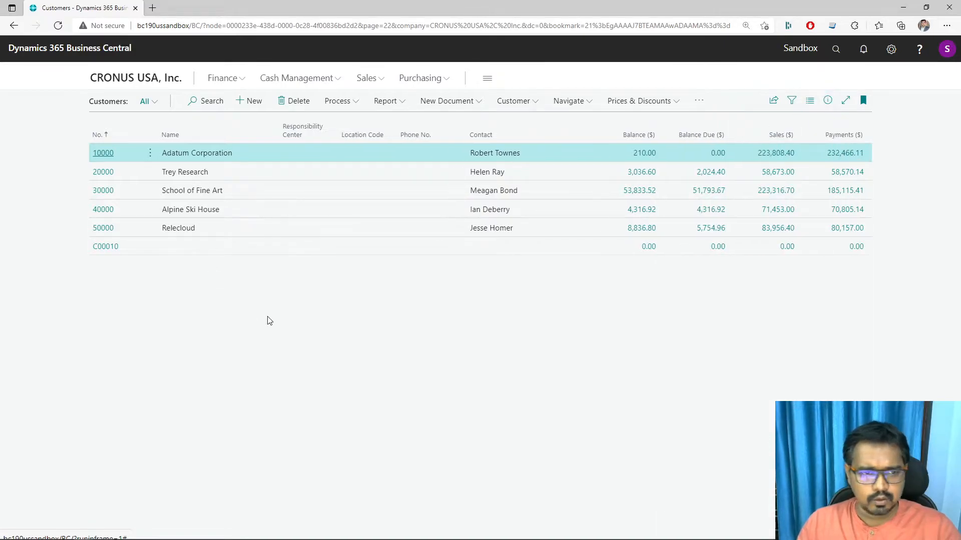
Create a new customer from the CUSTOMER PERSON template.
click(248, 104)
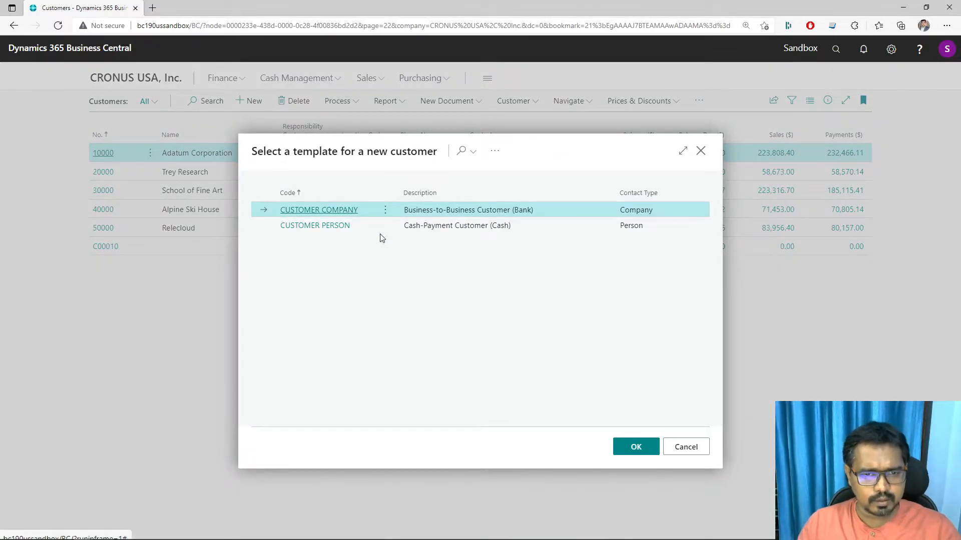
click(696, 448)
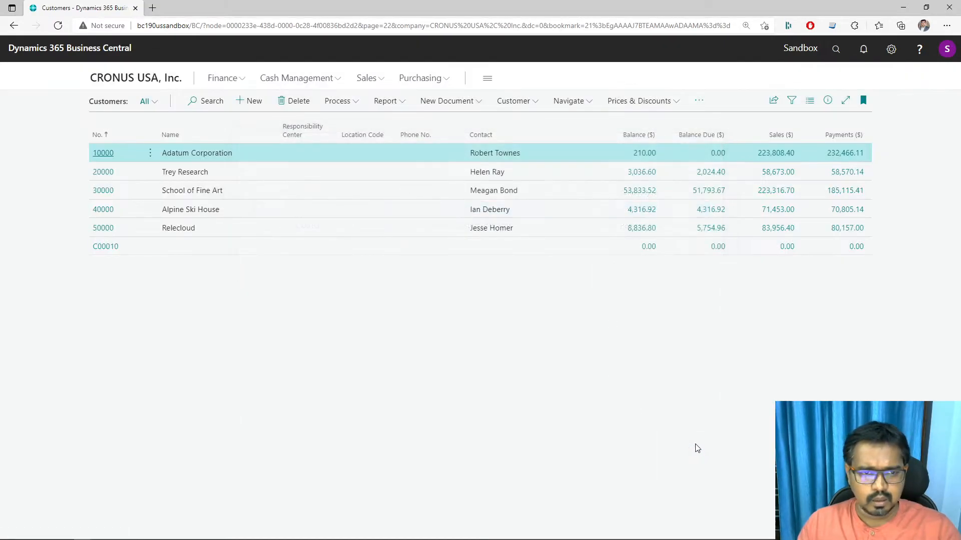
click(241, 102)
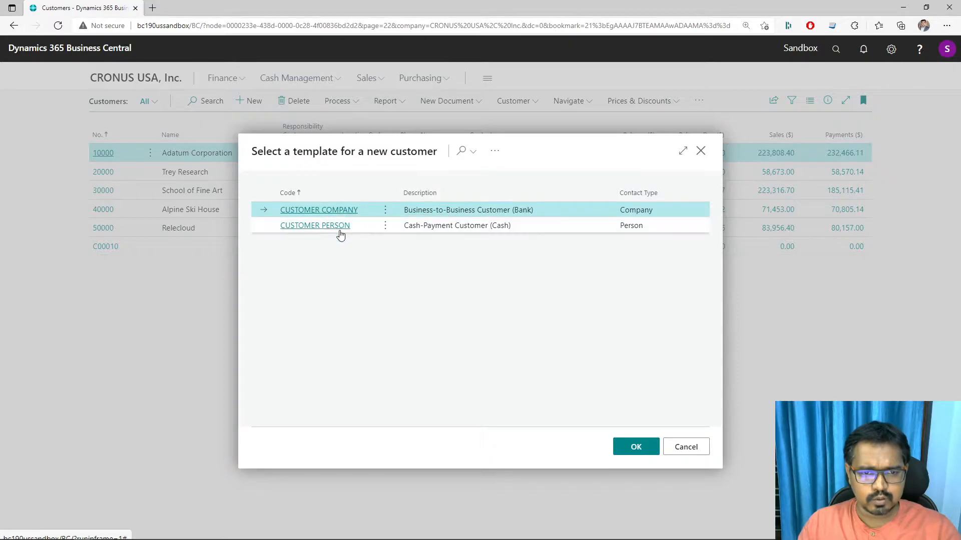
click(340, 228)
click(649, 448)
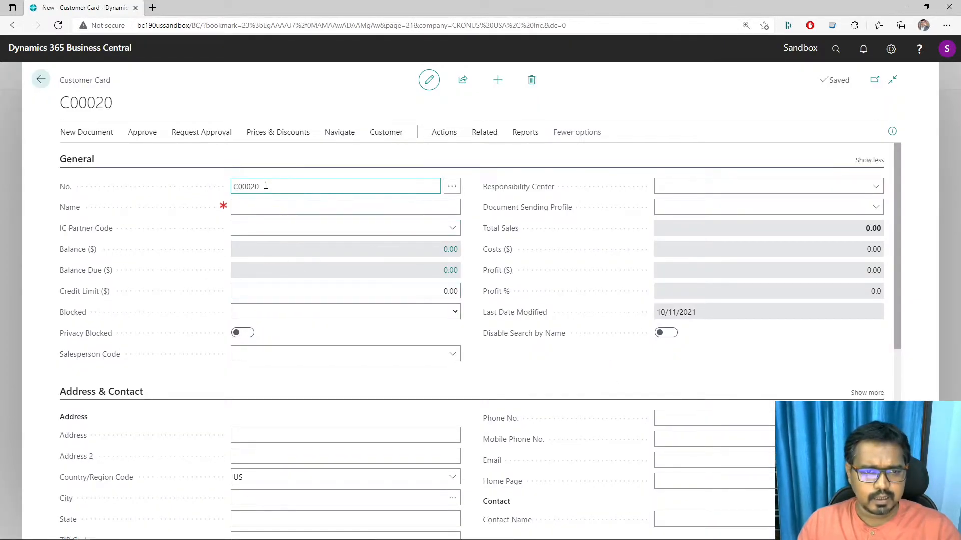
Set the new customer's Salesperson Code to BC and check the available responsibility centers.
click(265, 186)
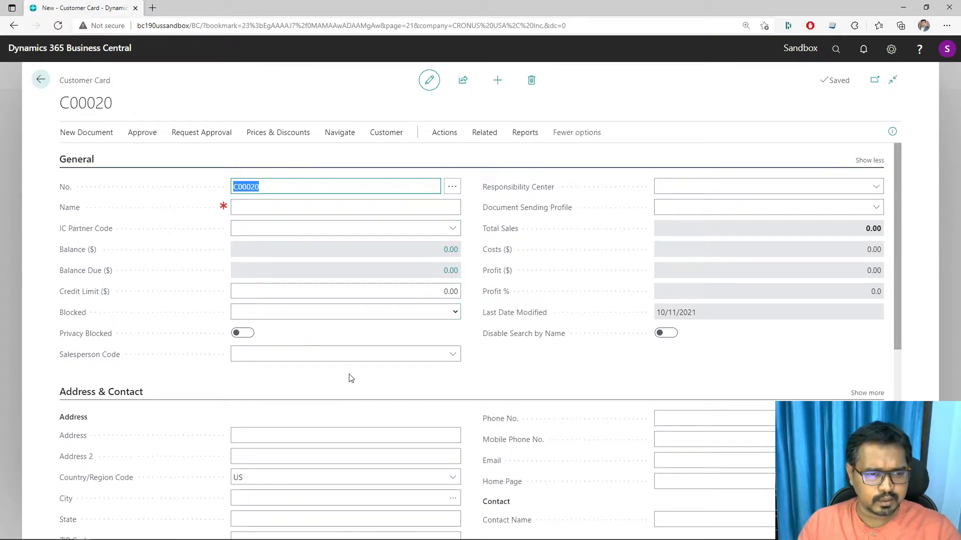
click(452, 354)
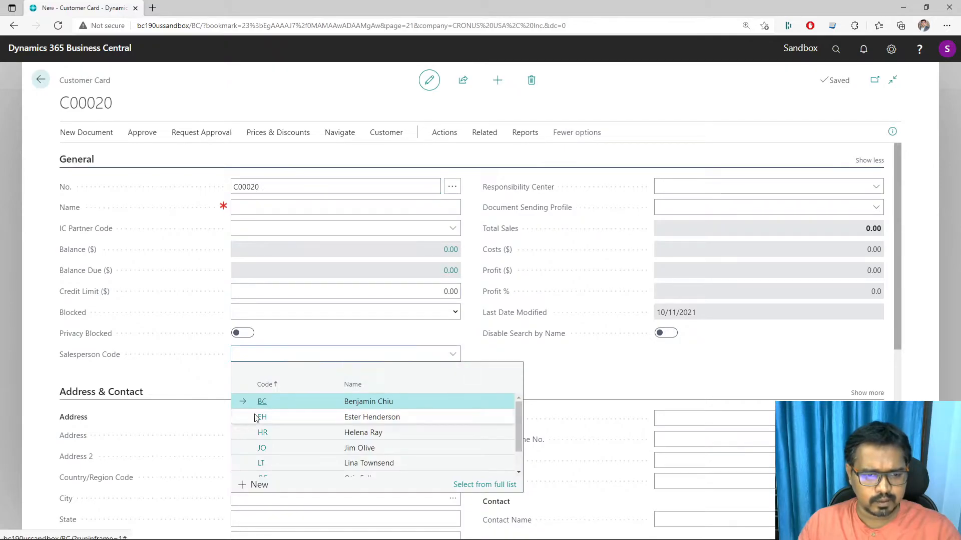
click(279, 401)
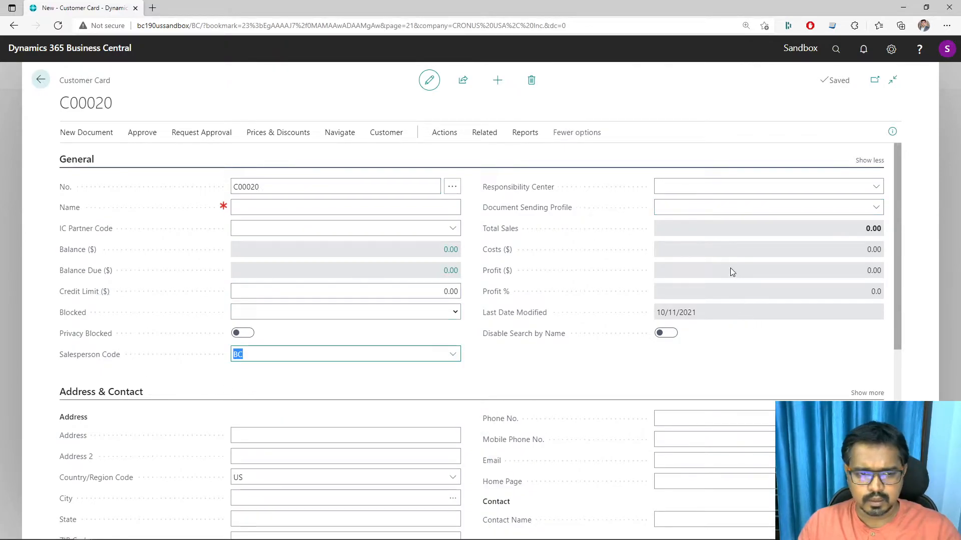
click(876, 187)
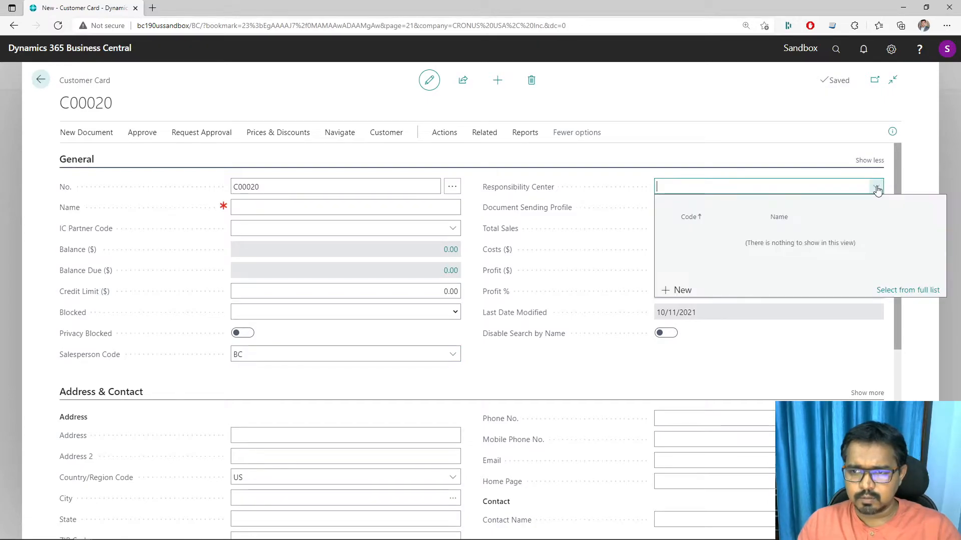
click(768, 376)
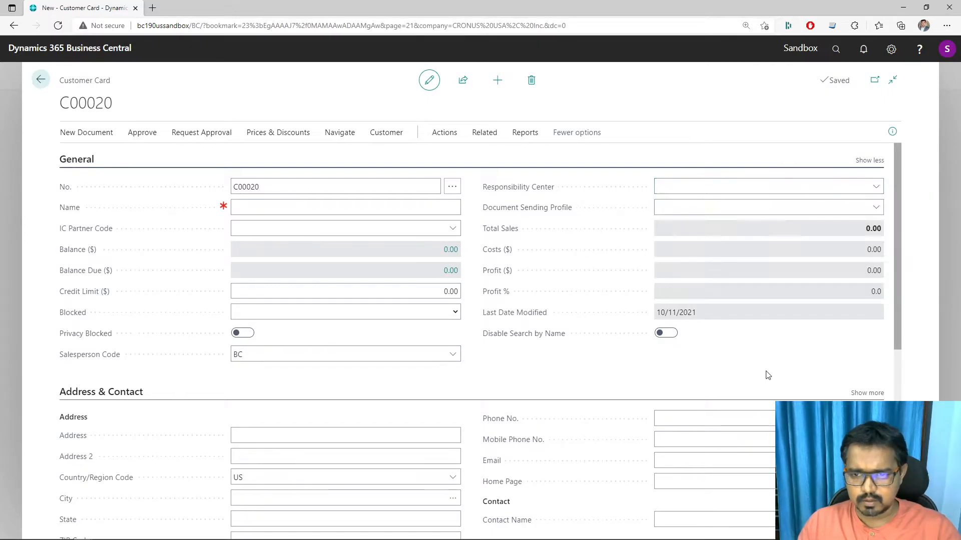
Fill in the customer's city from the ZIP code list using the New York, NY entry with code 10019.
scroll(740, 313, down, 3)
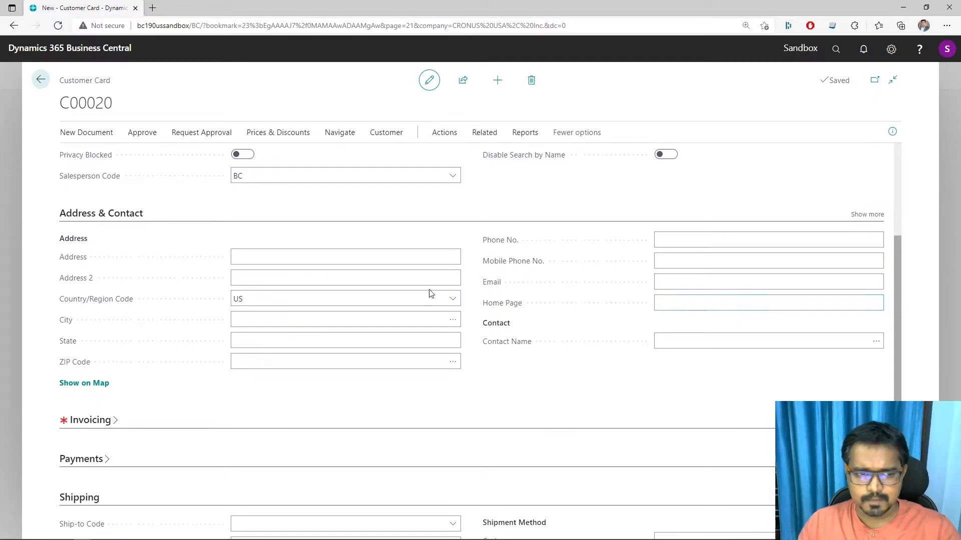
click(457, 323)
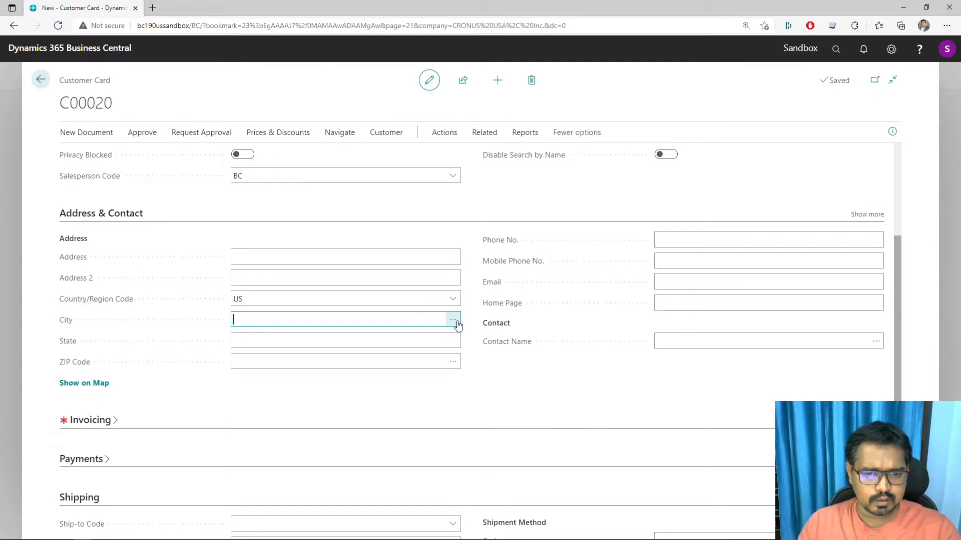
click(456, 322)
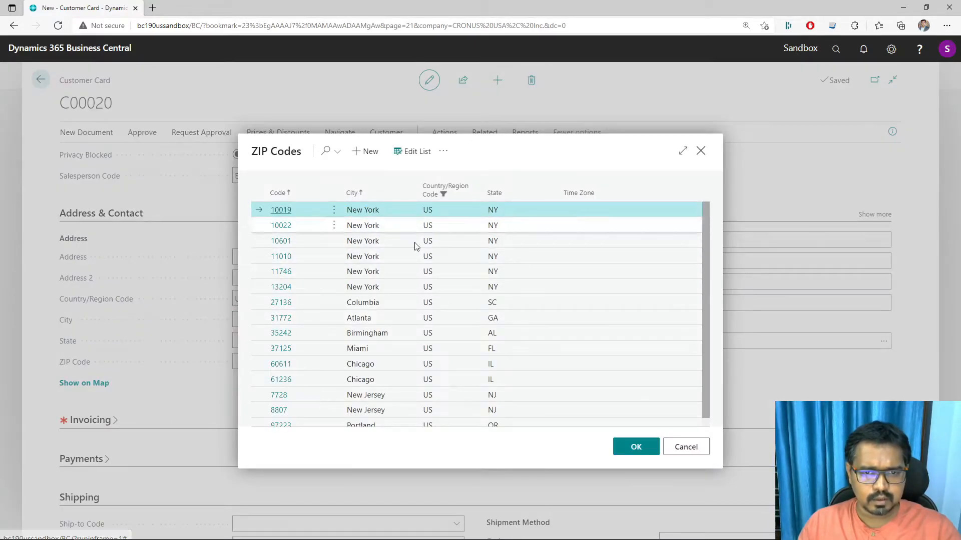
click(636, 446)
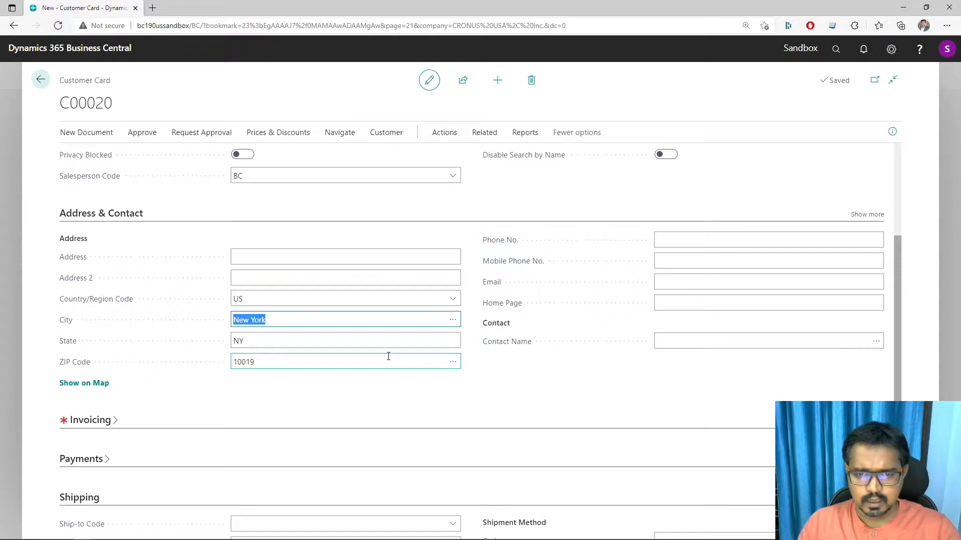
Enter the website URL as the customer's Home Page under Address & Contact.
click(679, 297)
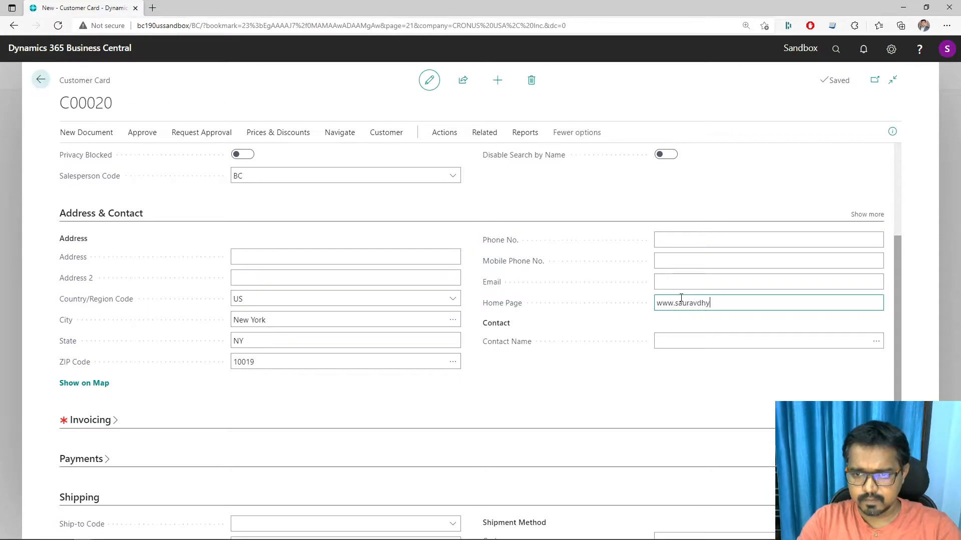
text(www.sauravdhyani.com)
key(Tab)
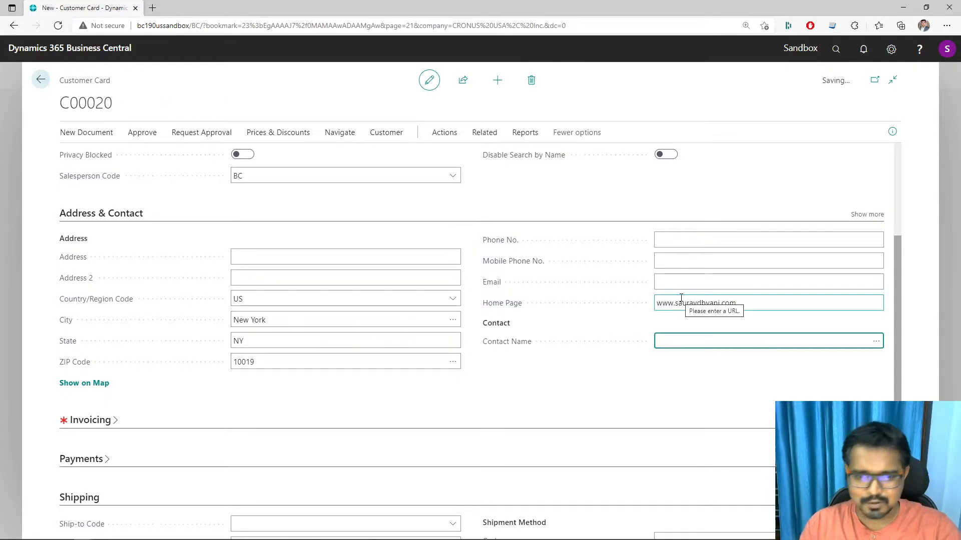
Check the customer's ship-to codes and set the Location Code to EAST in the Shipping section.
scroll(529, 281, down, 4)
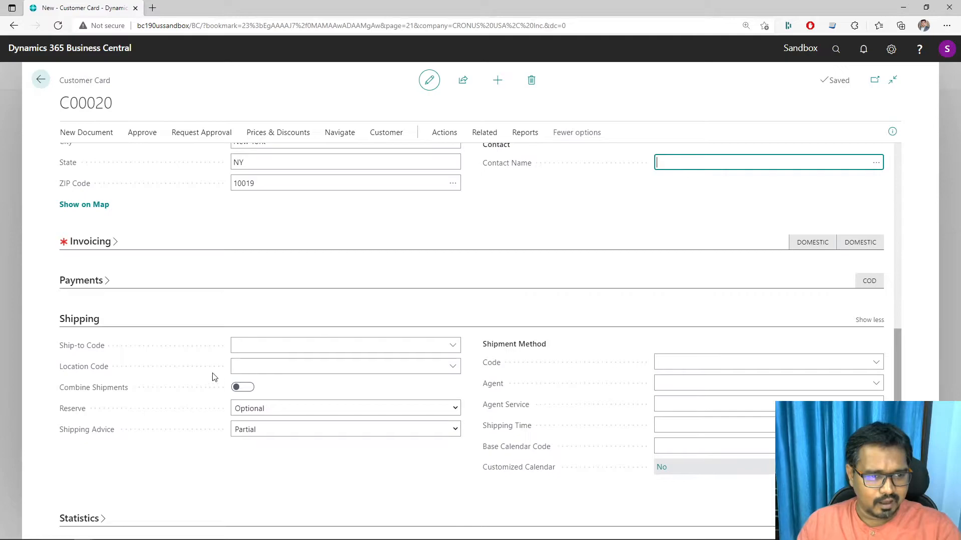
click(448, 351)
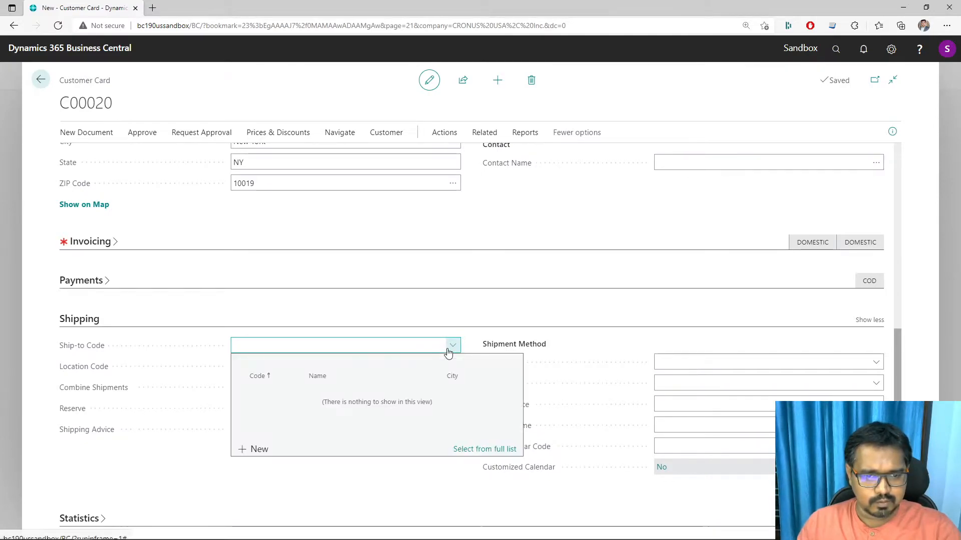
click(99, 470)
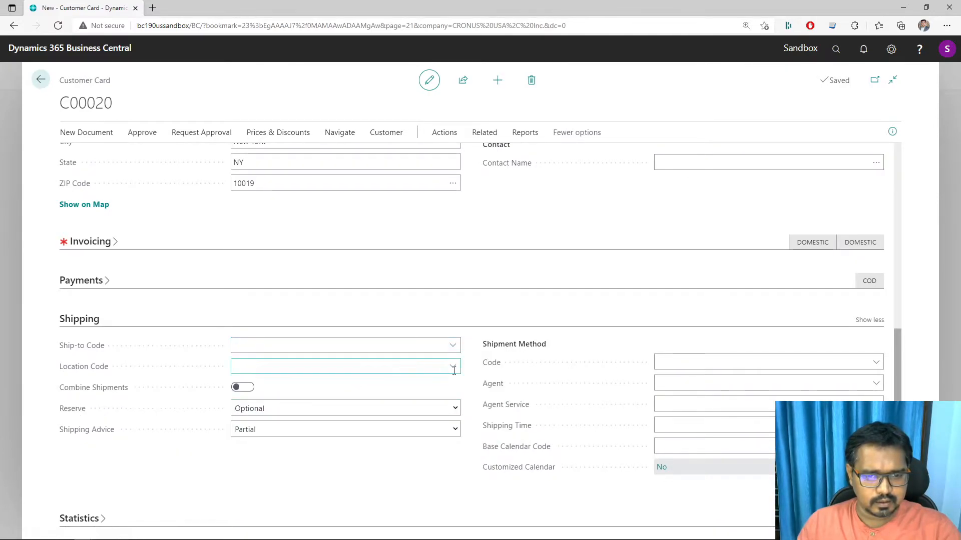
click(453, 367)
click(295, 413)
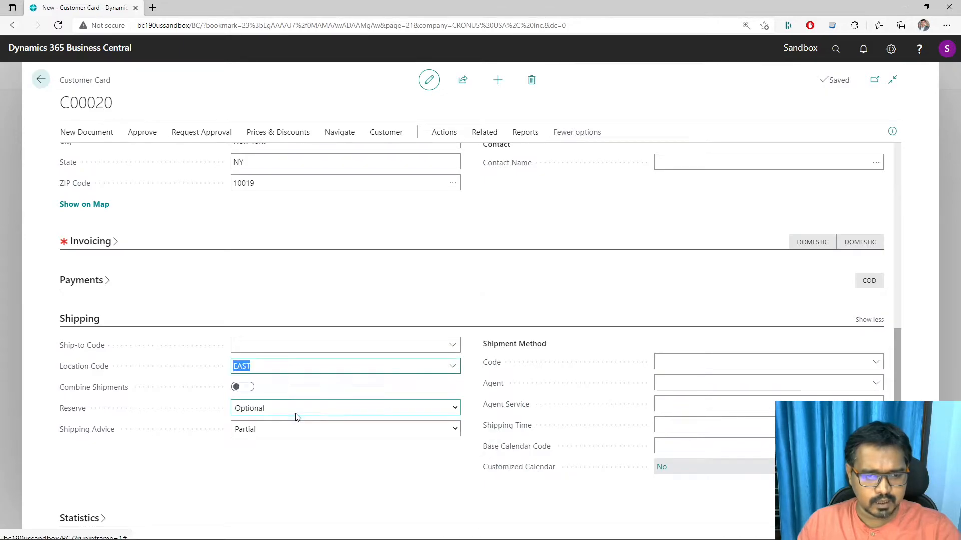
key(Tab)
key(Tab)
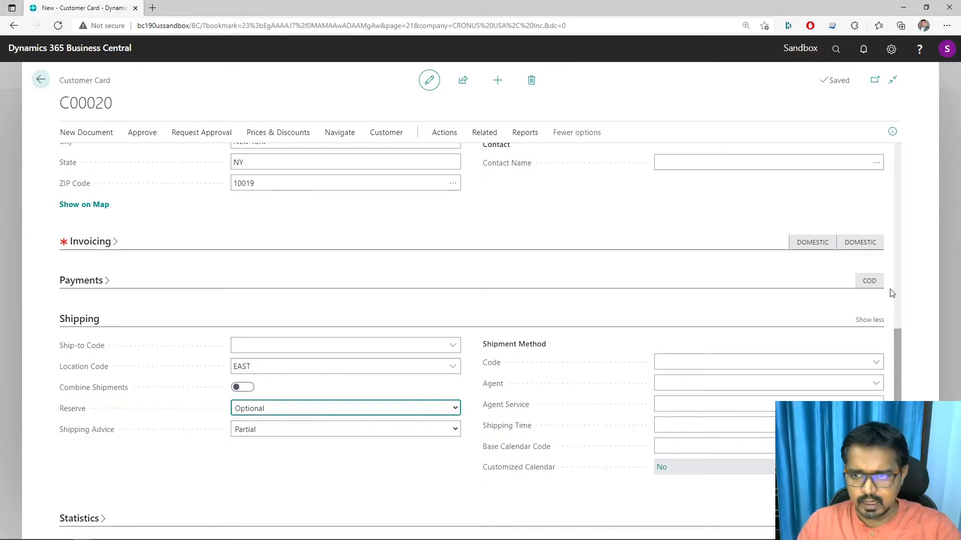
Check the available posting groups in the Invoicing section and set the customer's Tax Area Code to ATLANTA, GA.
click(96, 242)
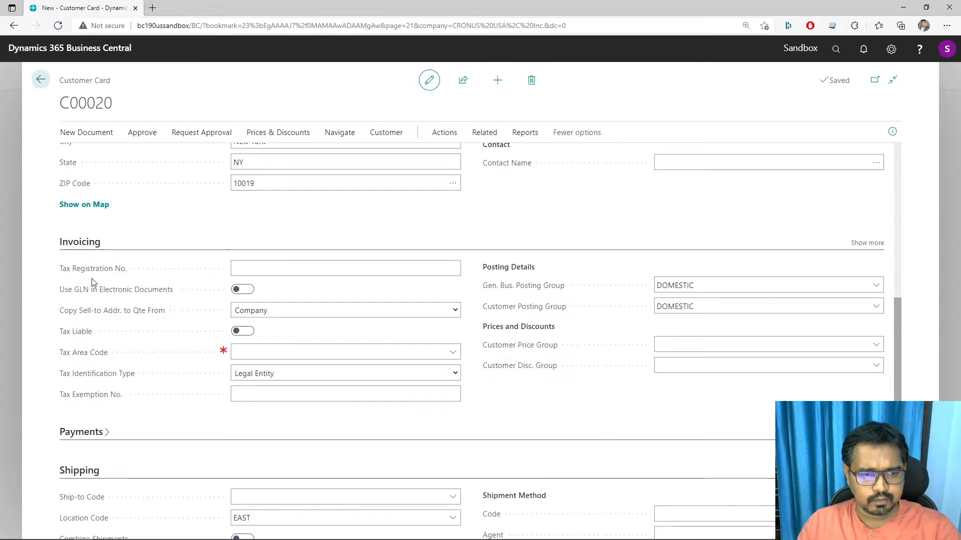
click(875, 308)
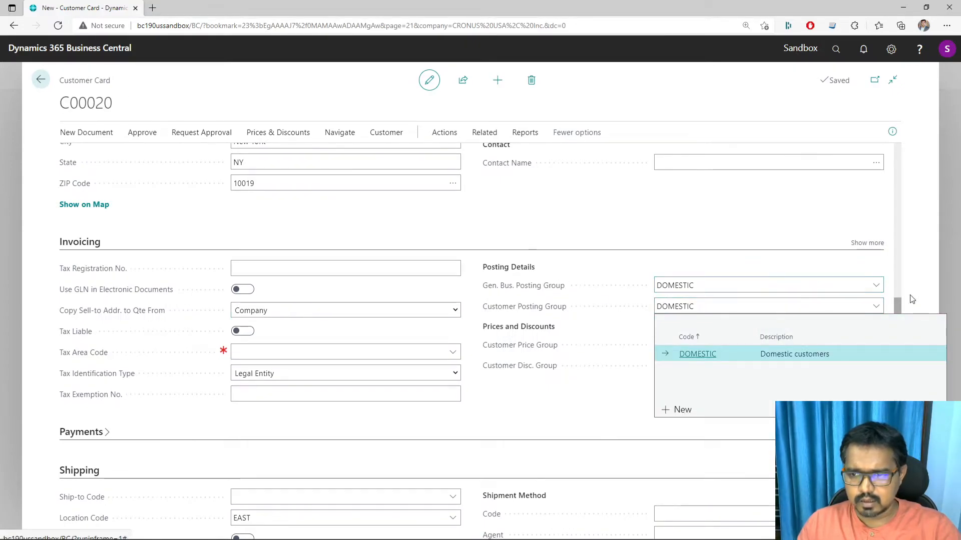
click(876, 285)
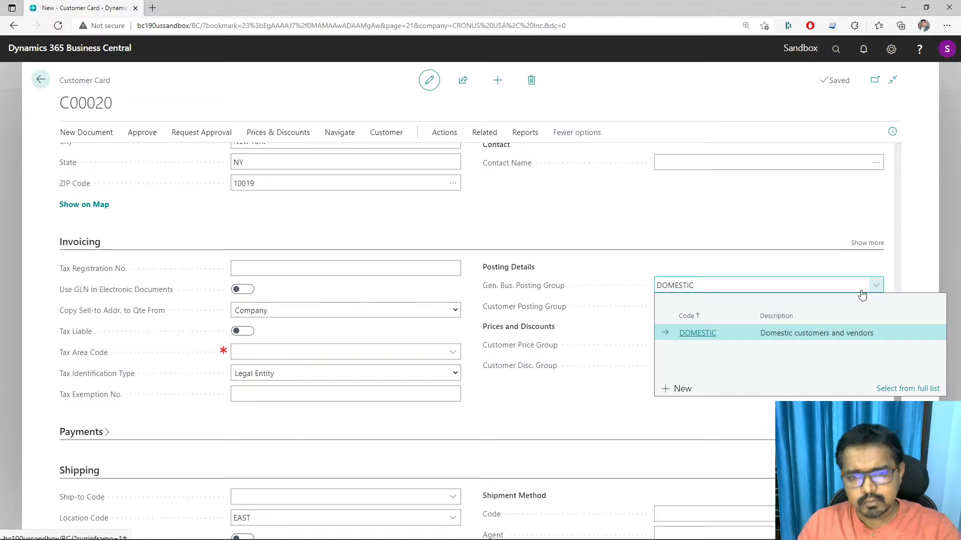
click(349, 274)
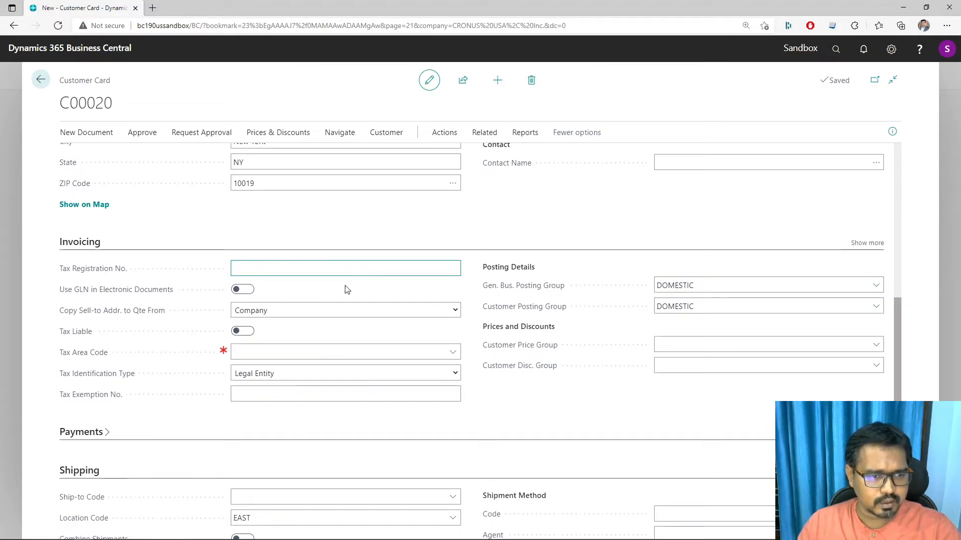
click(452, 352)
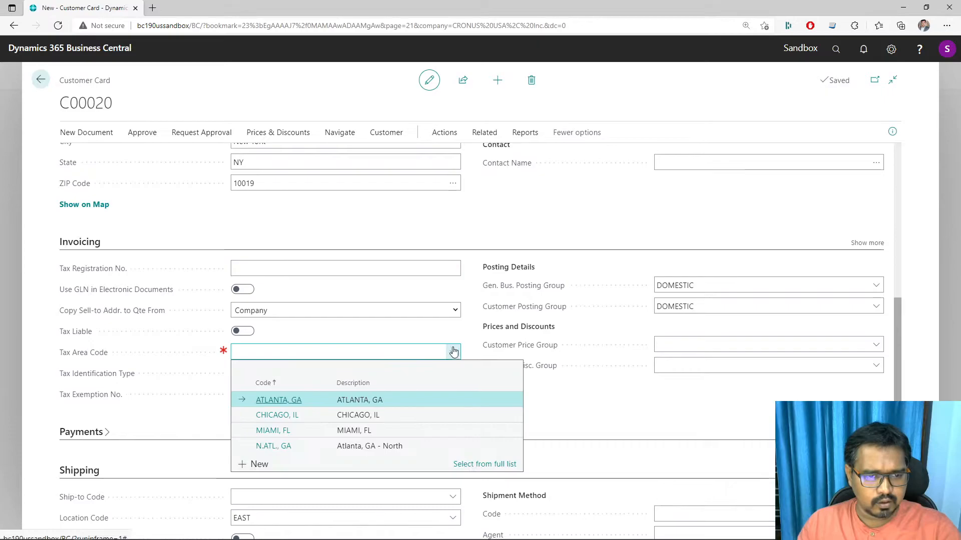
click(298, 403)
Check which customer discount groups and customer price groups are available for the customer.
scroll(708, 403, down, 3)
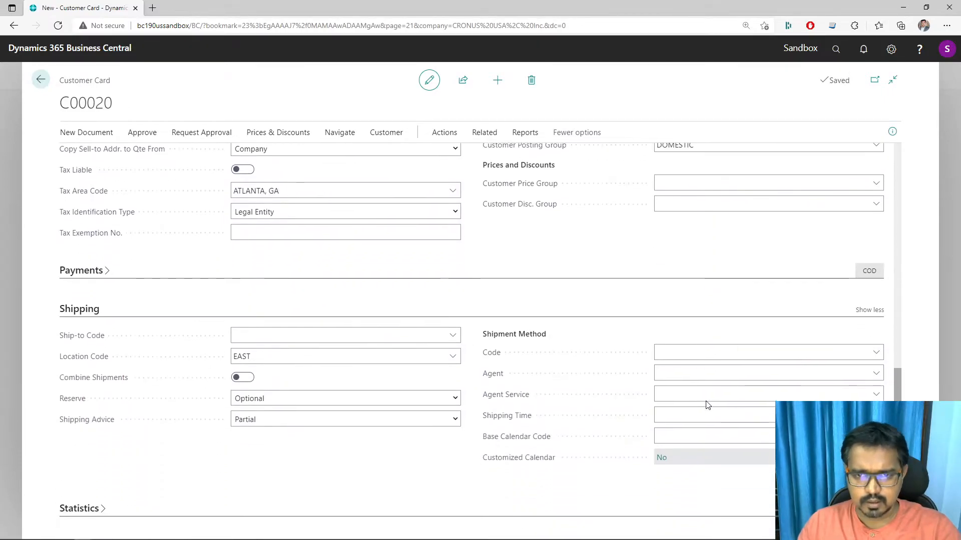
scroll(796, 322, up, 1)
click(877, 260)
click(876, 243)
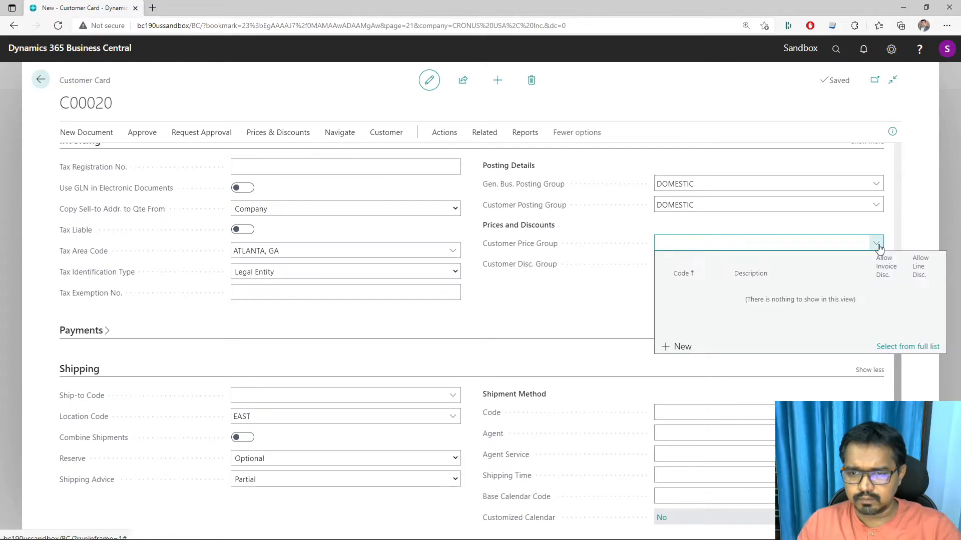
Set the customer's Shipping Advice to Complete and Reserve to Never in the Shipping section.
scroll(550, 326, down, 1)
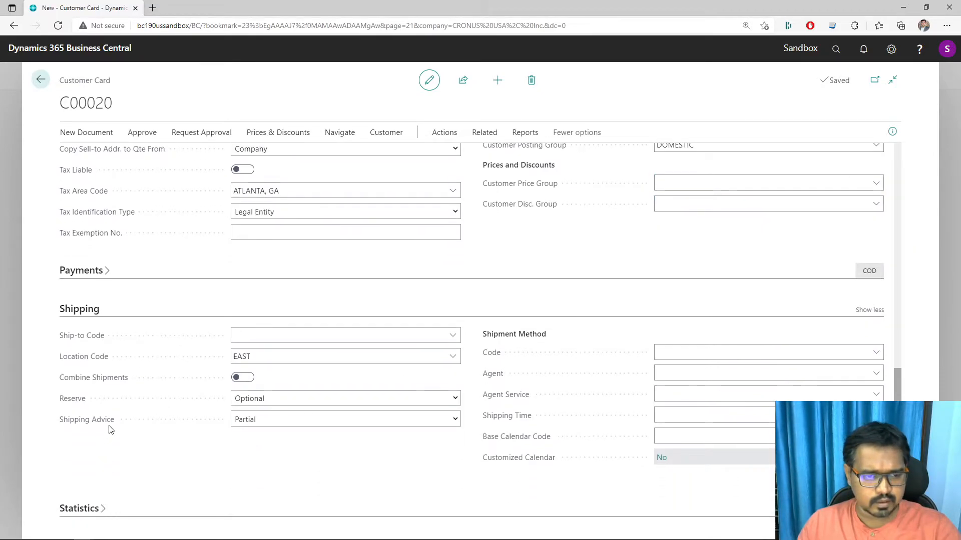
click(349, 419)
click(302, 445)
click(314, 399)
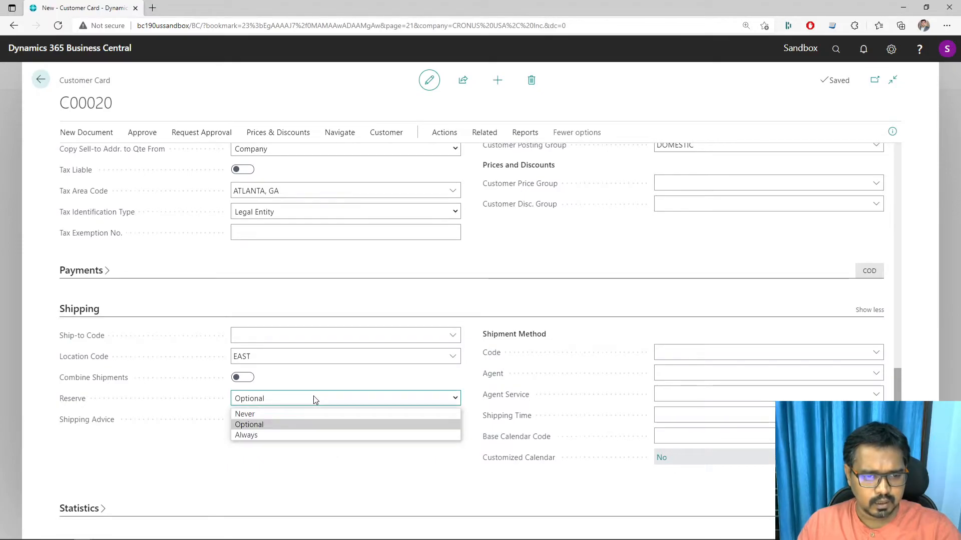
click(285, 417)
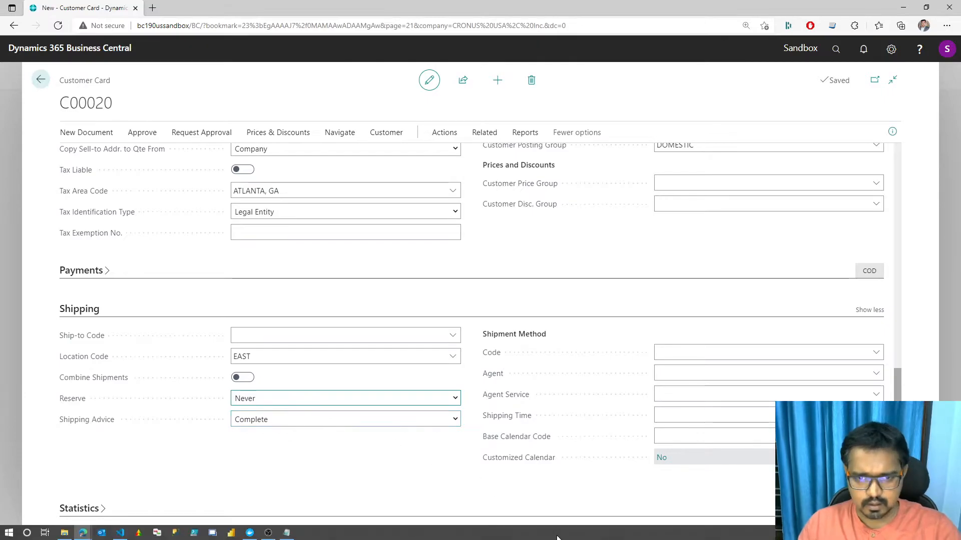
Examine the customer card's available actions, including new documents, approval requests, workflow and template functions.
scroll(545, 357, up, 5)
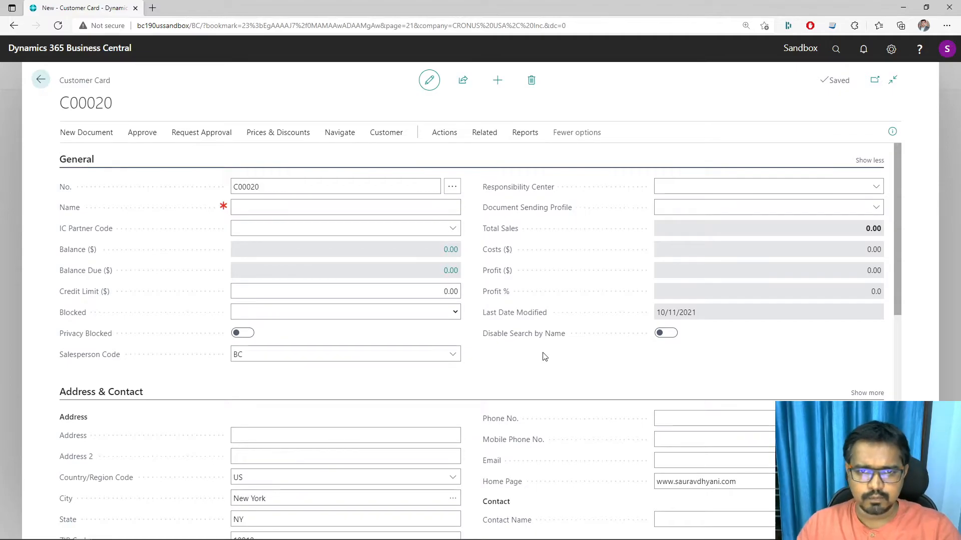
click(482, 136)
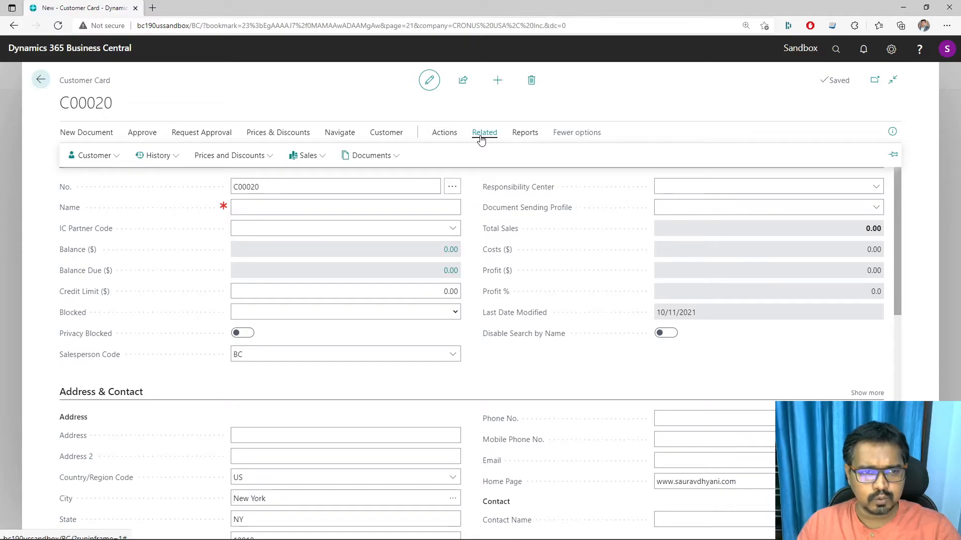
click(523, 134)
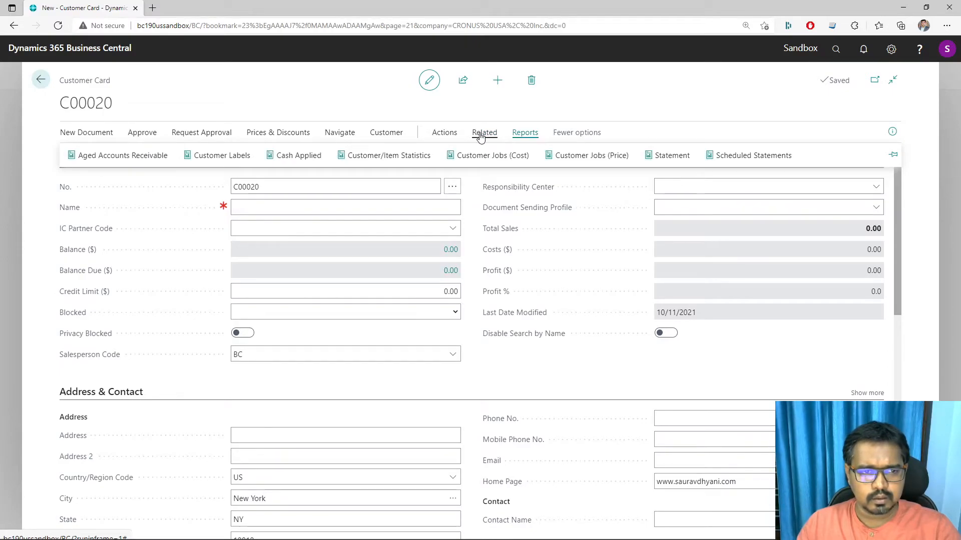
click(446, 134)
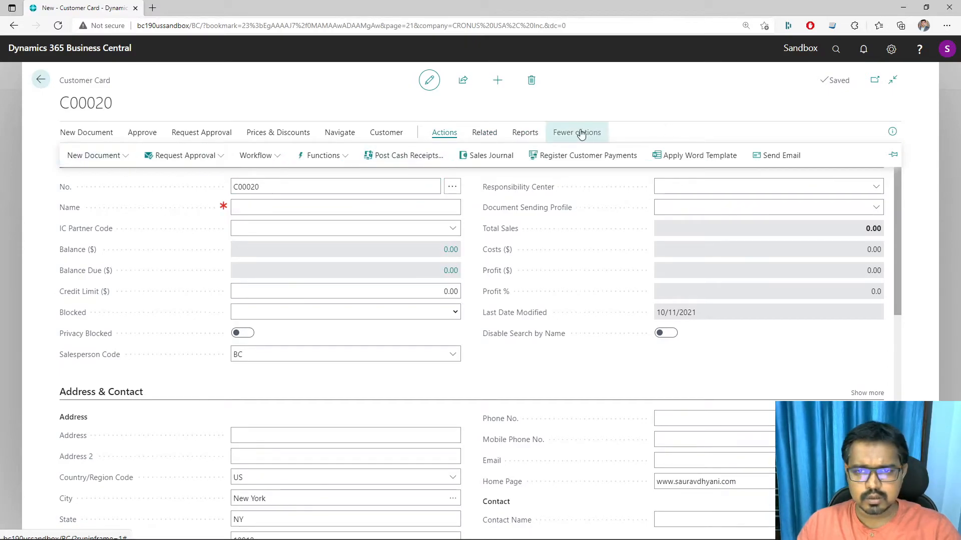
click(85, 156)
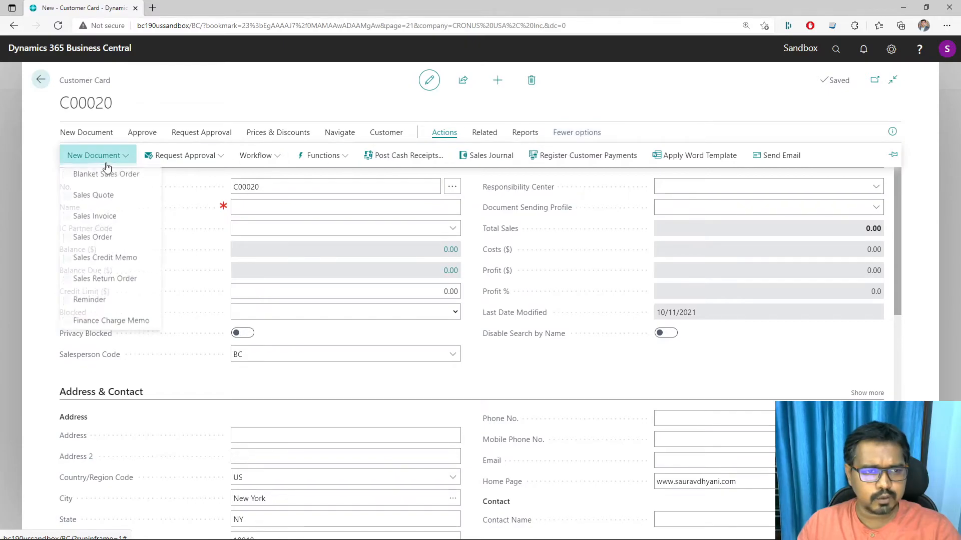
click(189, 161)
click(272, 158)
click(329, 156)
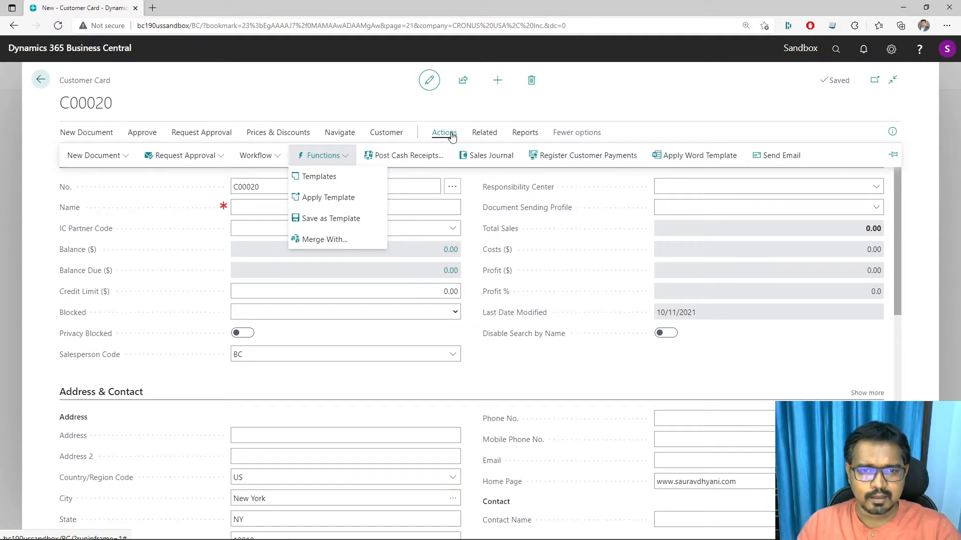
Look through the customer card's related records, reports, navigation, approval and pricing commands.
click(483, 133)
click(114, 155)
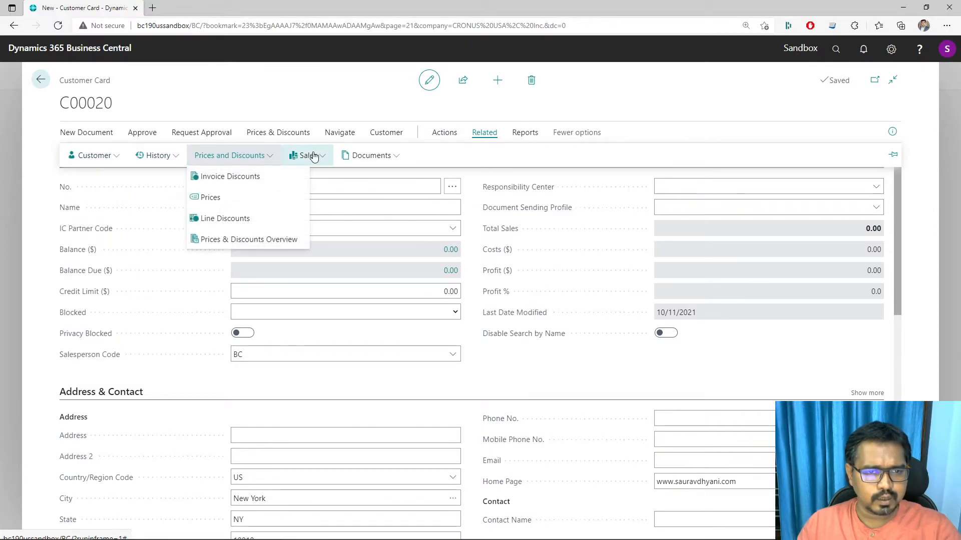
mouse_move(383, 156)
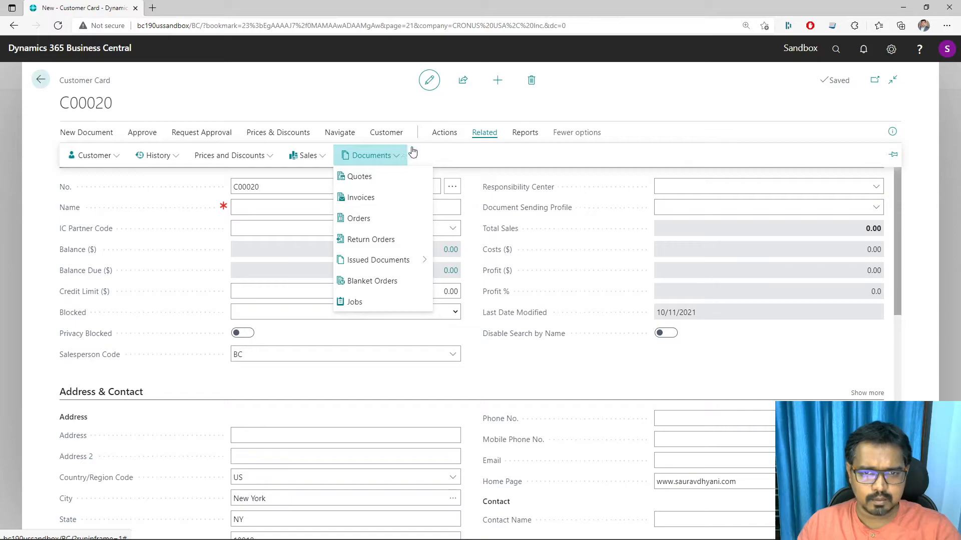
click(525, 133)
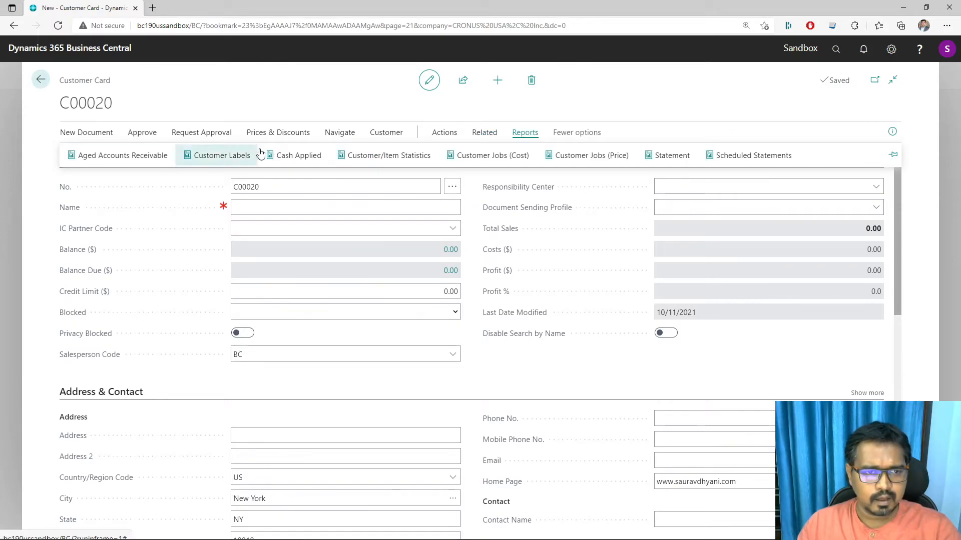
click(338, 133)
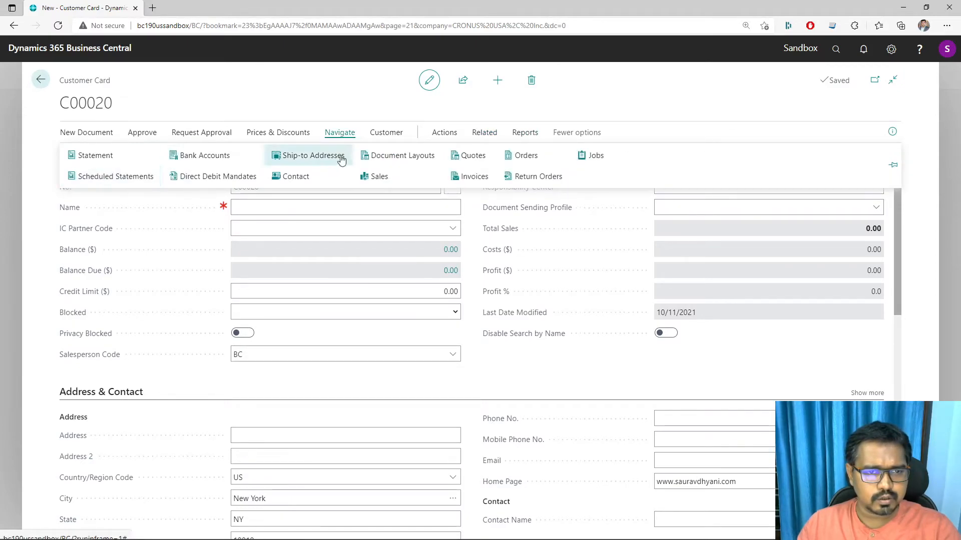
click(386, 132)
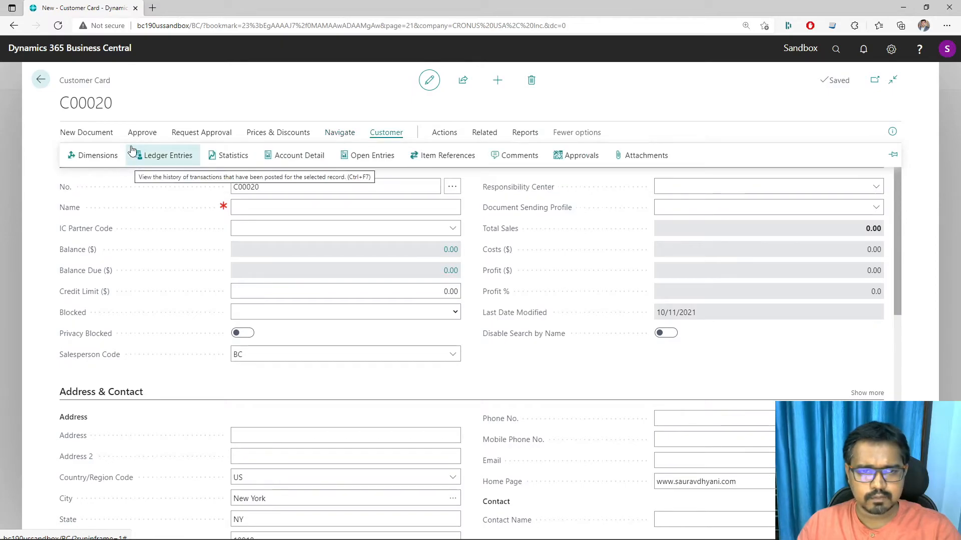
click(86, 132)
click(142, 132)
click(200, 132)
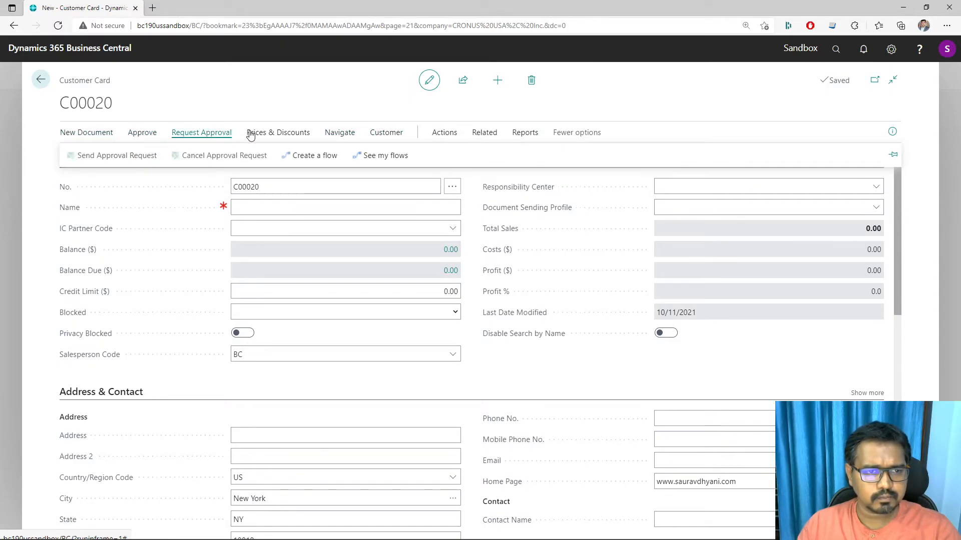
click(280, 132)
click(340, 133)
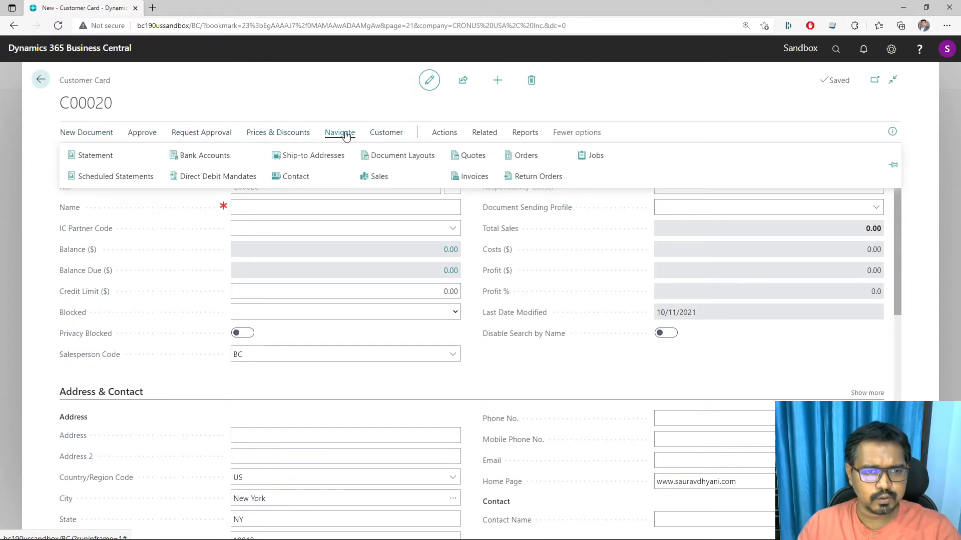
click(384, 134)
Keep the customer card's action bar pinned open and use Save as Template to create a template from this customer.
click(450, 134)
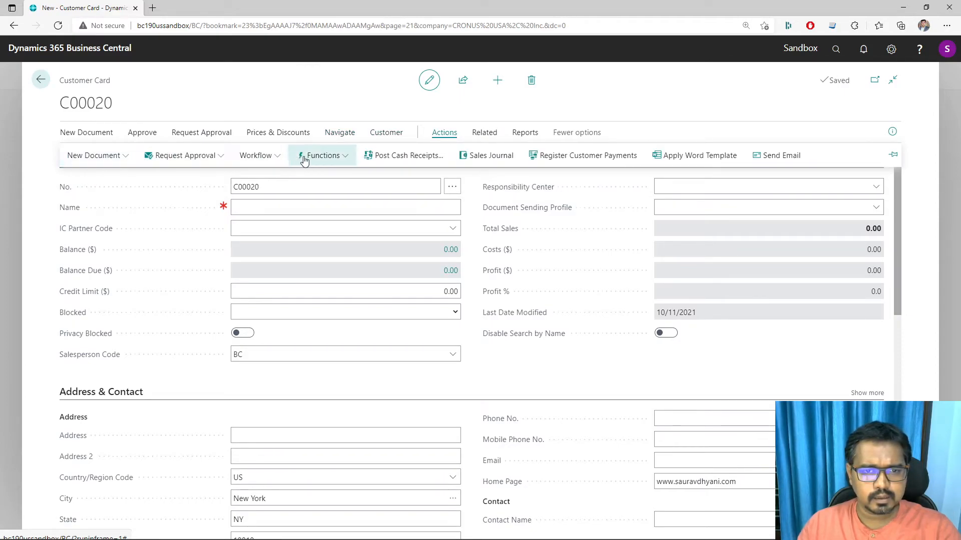
click(327, 159)
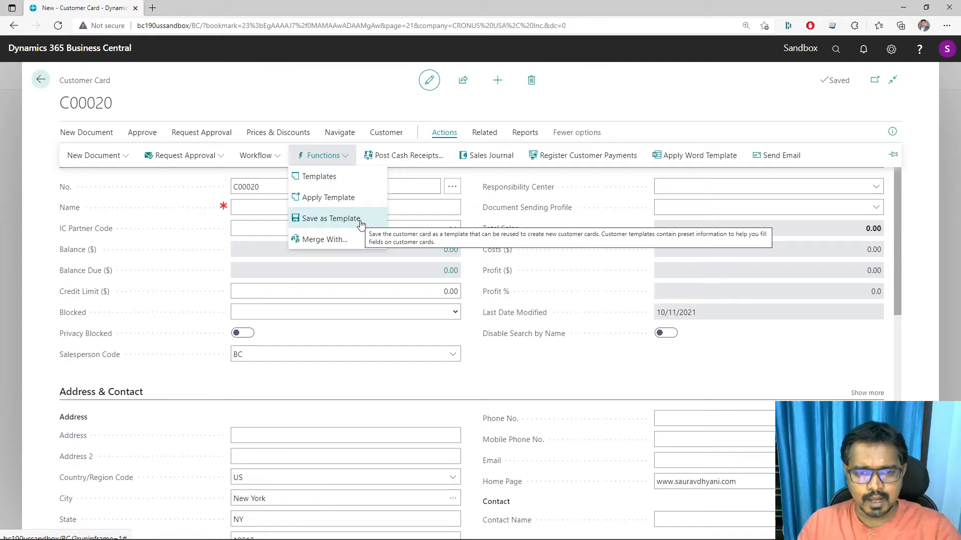
click(892, 155)
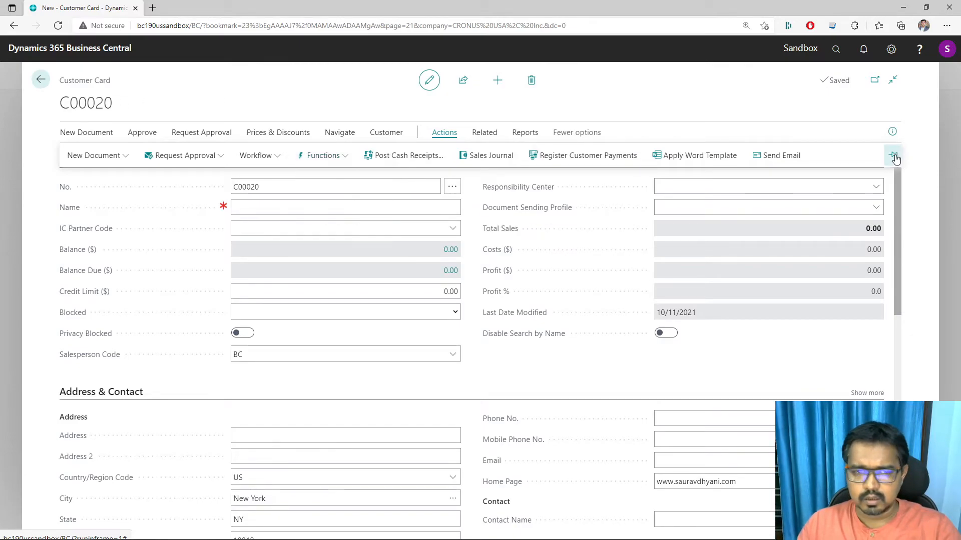
click(330, 158)
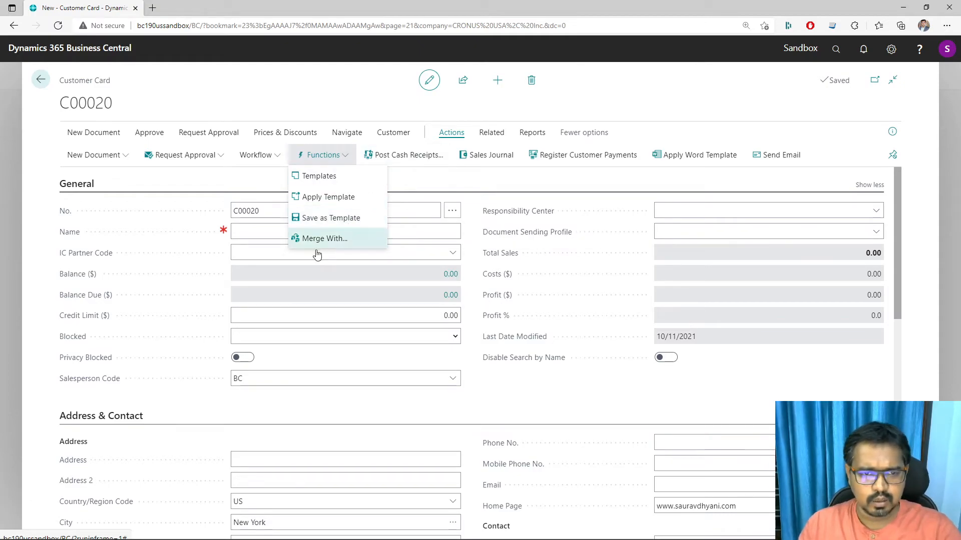
click(337, 218)
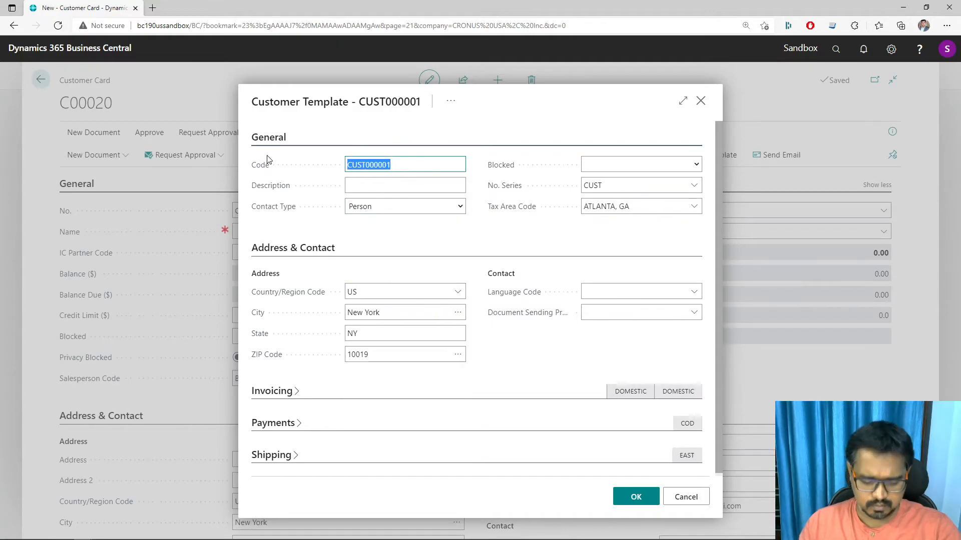
Set the new template's Code to DEMO CUSTOMERS and accept the update of related records.
text(Demo Custome)
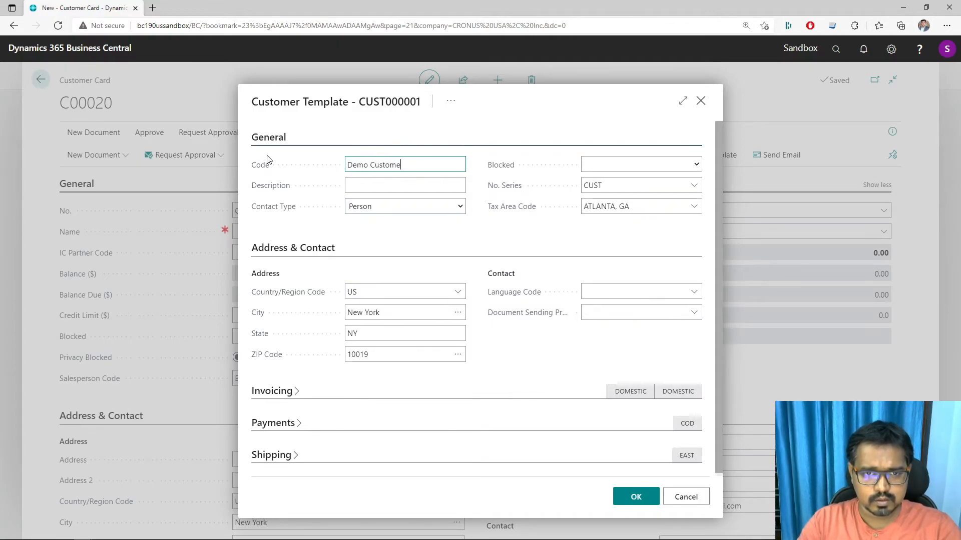
text(rs)
key(Tab)
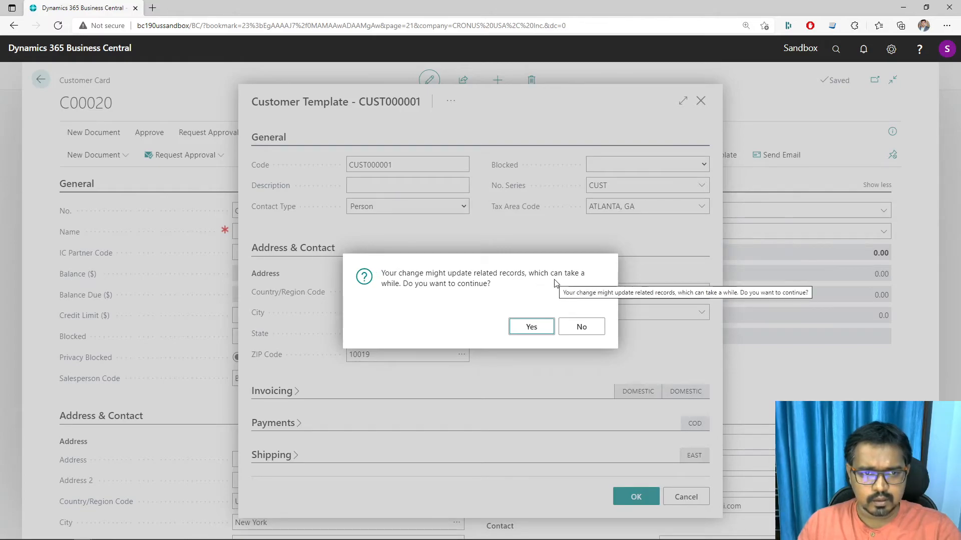
click(532, 327)
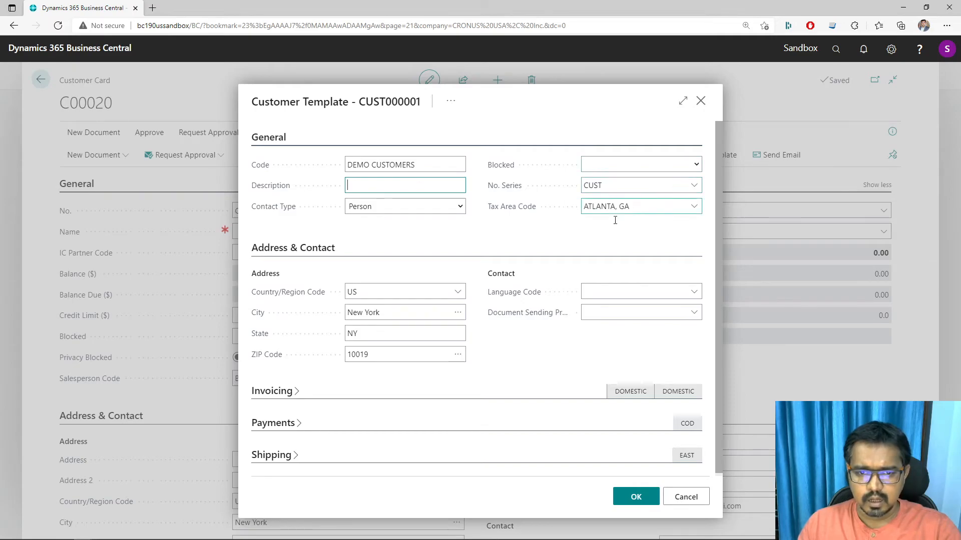
Review the new template's Payments and Invoicing settings and save the customer template.
scroll(378, 396, down, 1)
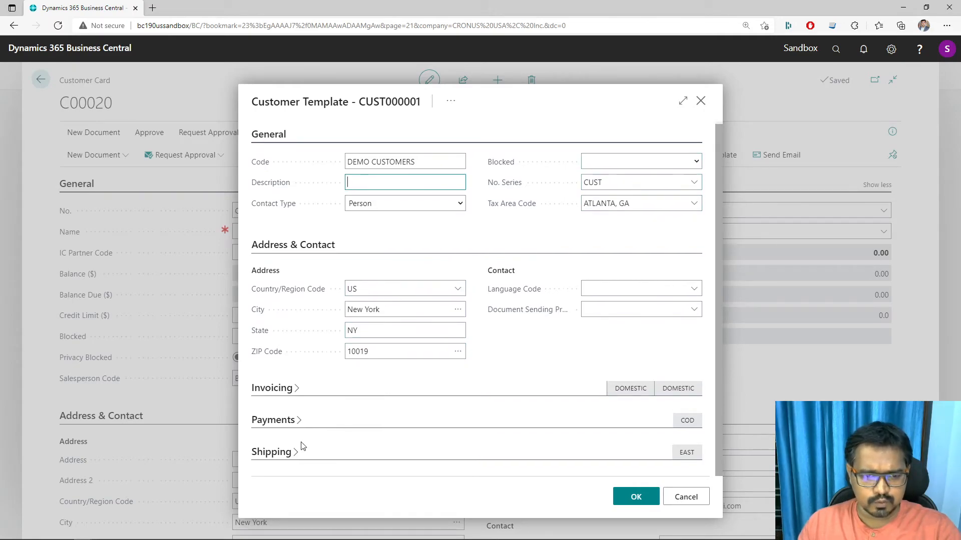
click(289, 421)
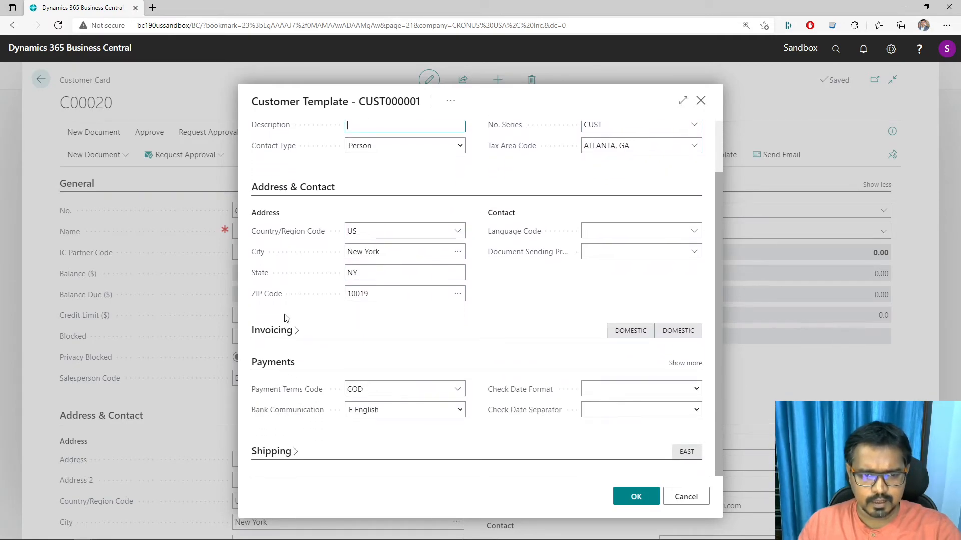
click(287, 330)
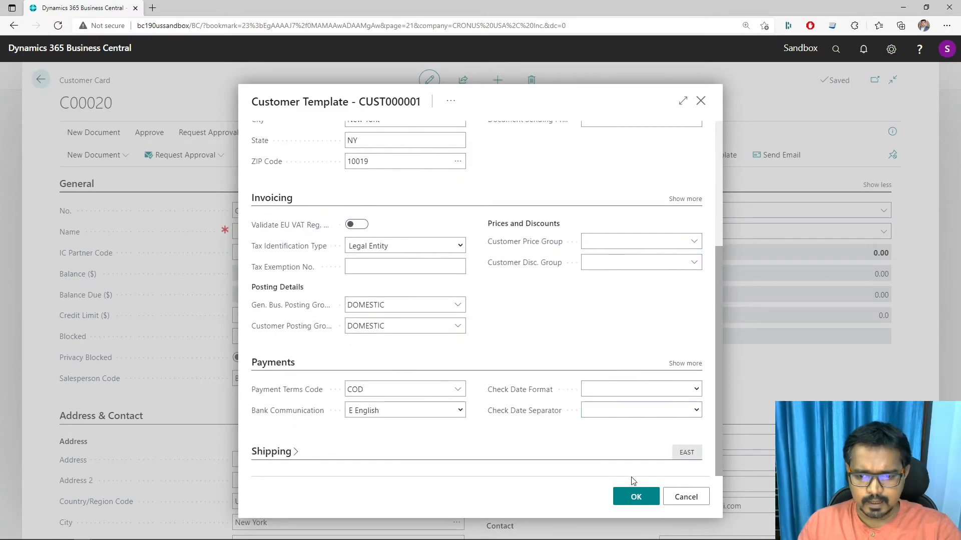
click(635, 497)
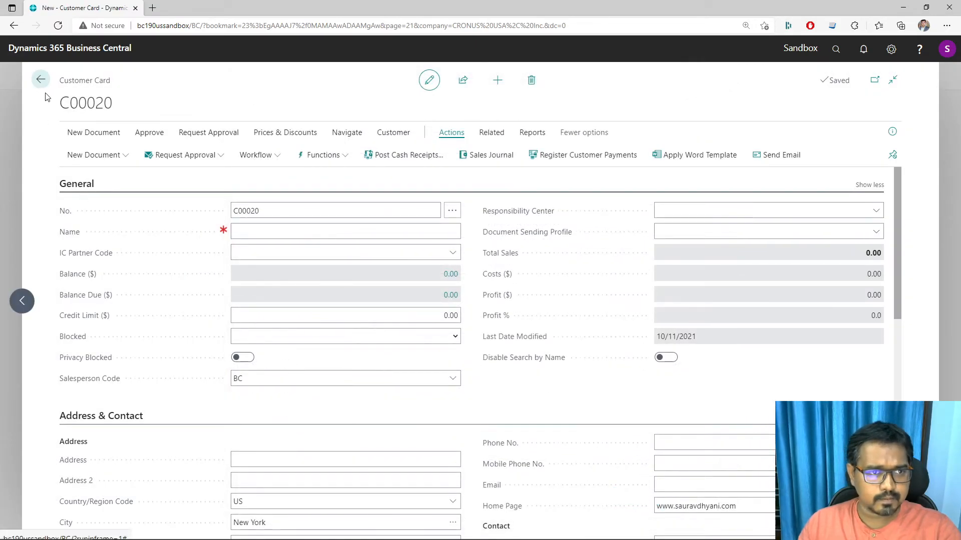
Return to the customer list and create a new customer from the DEMO CUSTOMERS template.
click(40, 79)
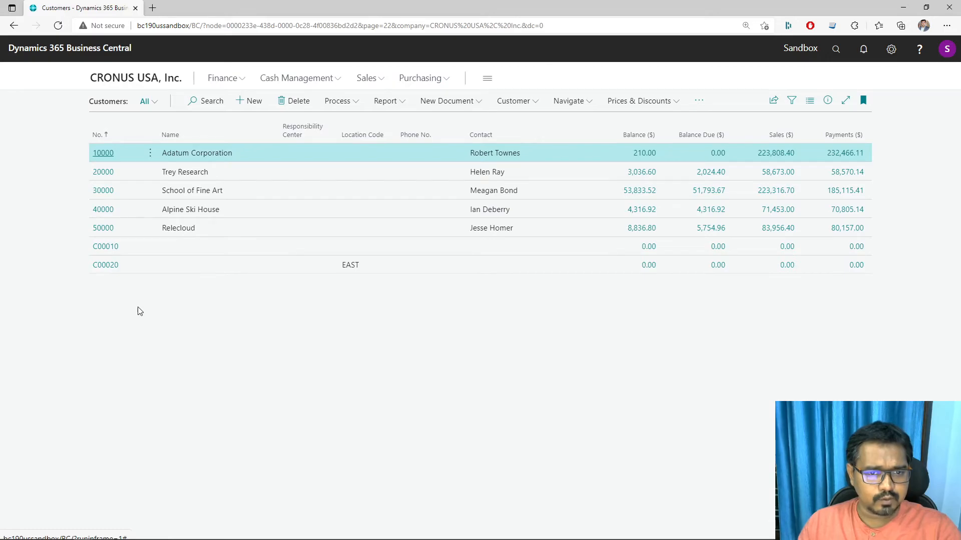
click(253, 102)
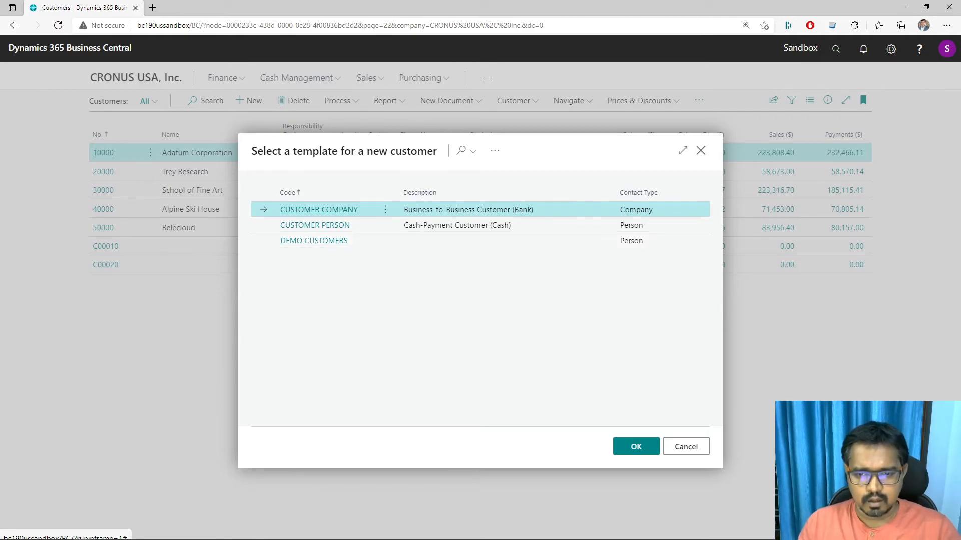
click(340, 242)
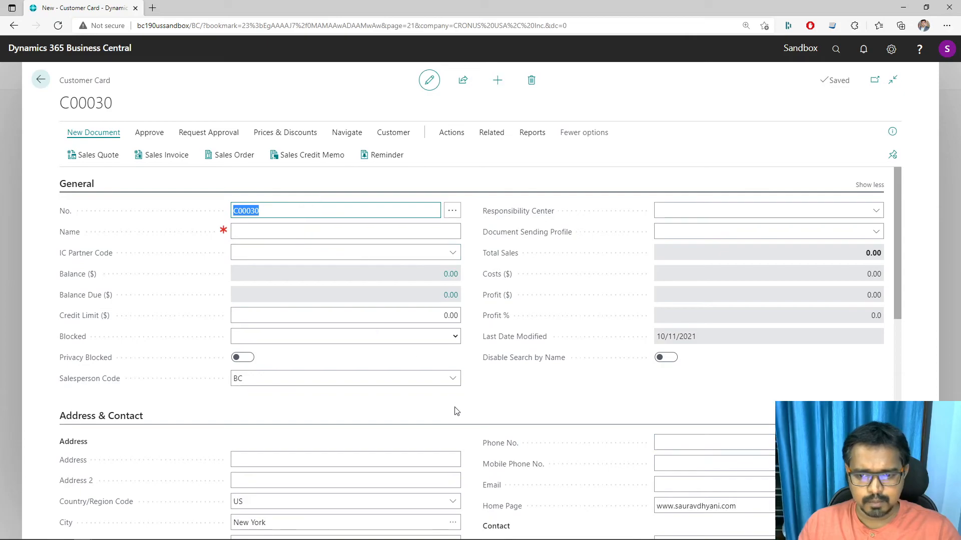
Check the new customer card's address, invoicing and shipping values filled in from the template, and return to the customer list.
scroll(456, 411, down, 3)
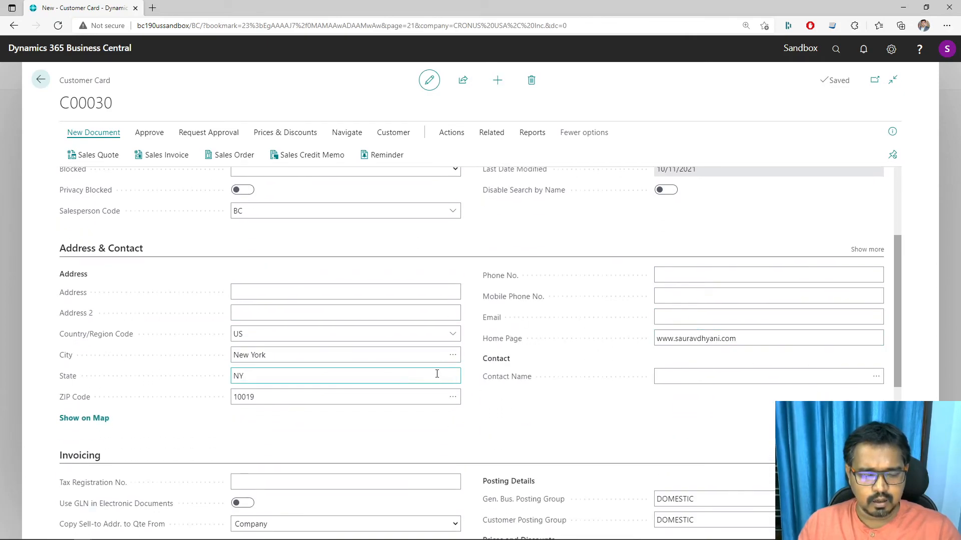
scroll(404, 370, down, 7)
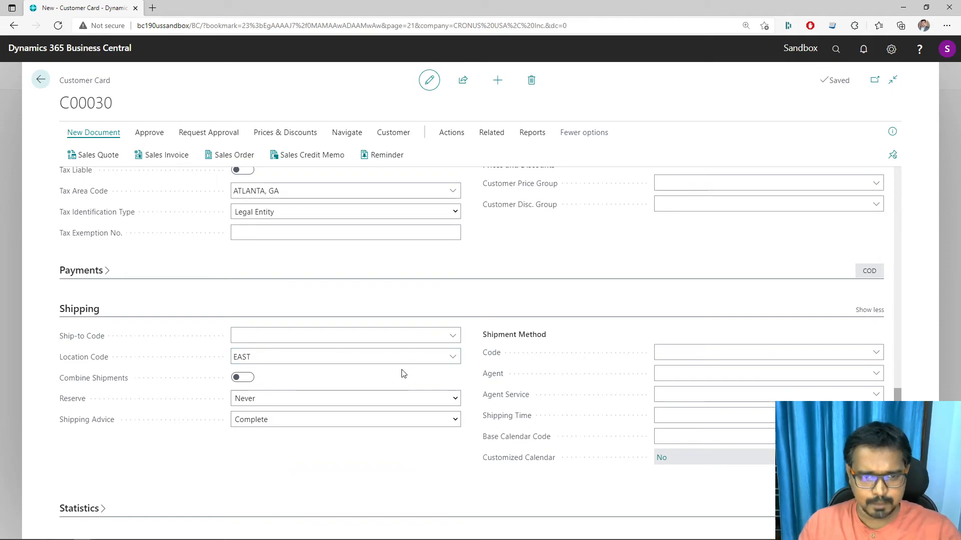
scroll(403, 373, up, 10)
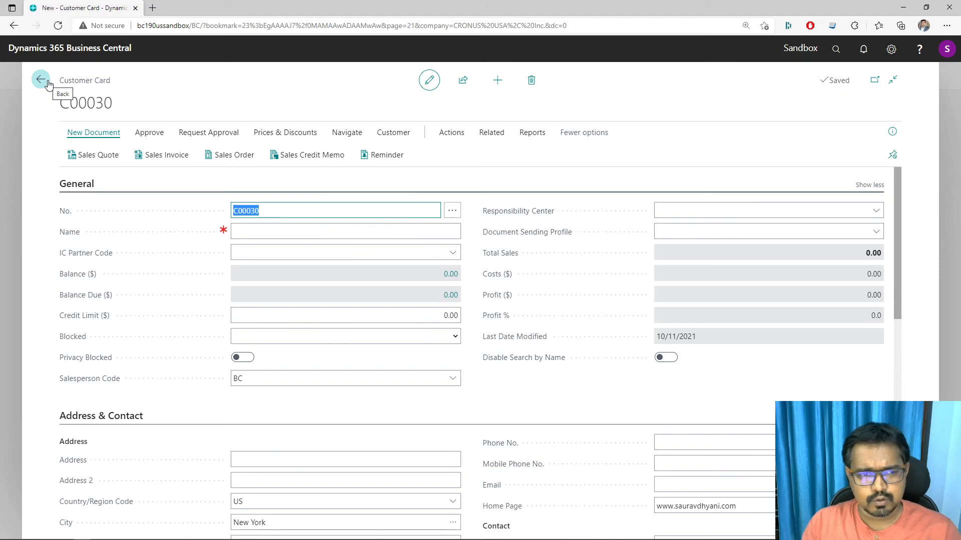
click(42, 80)
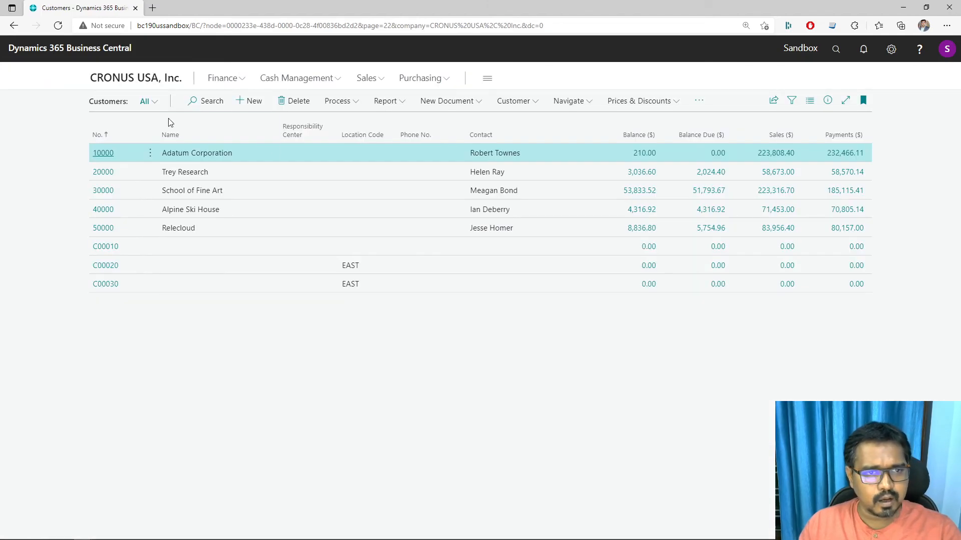